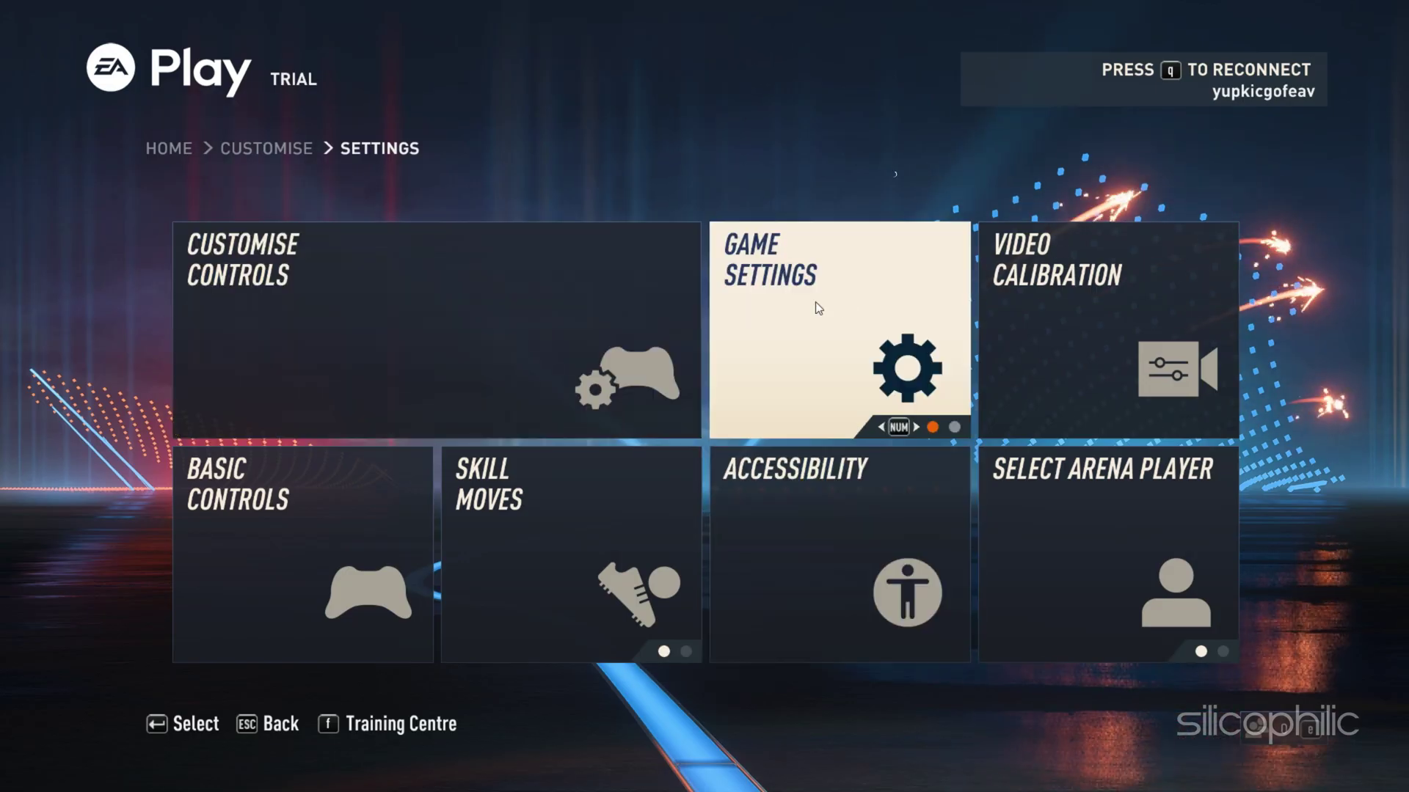
Open the game's display configuration settings and set the Resolution to 1920 x 1080 (16:9).
left_click(829, 338)
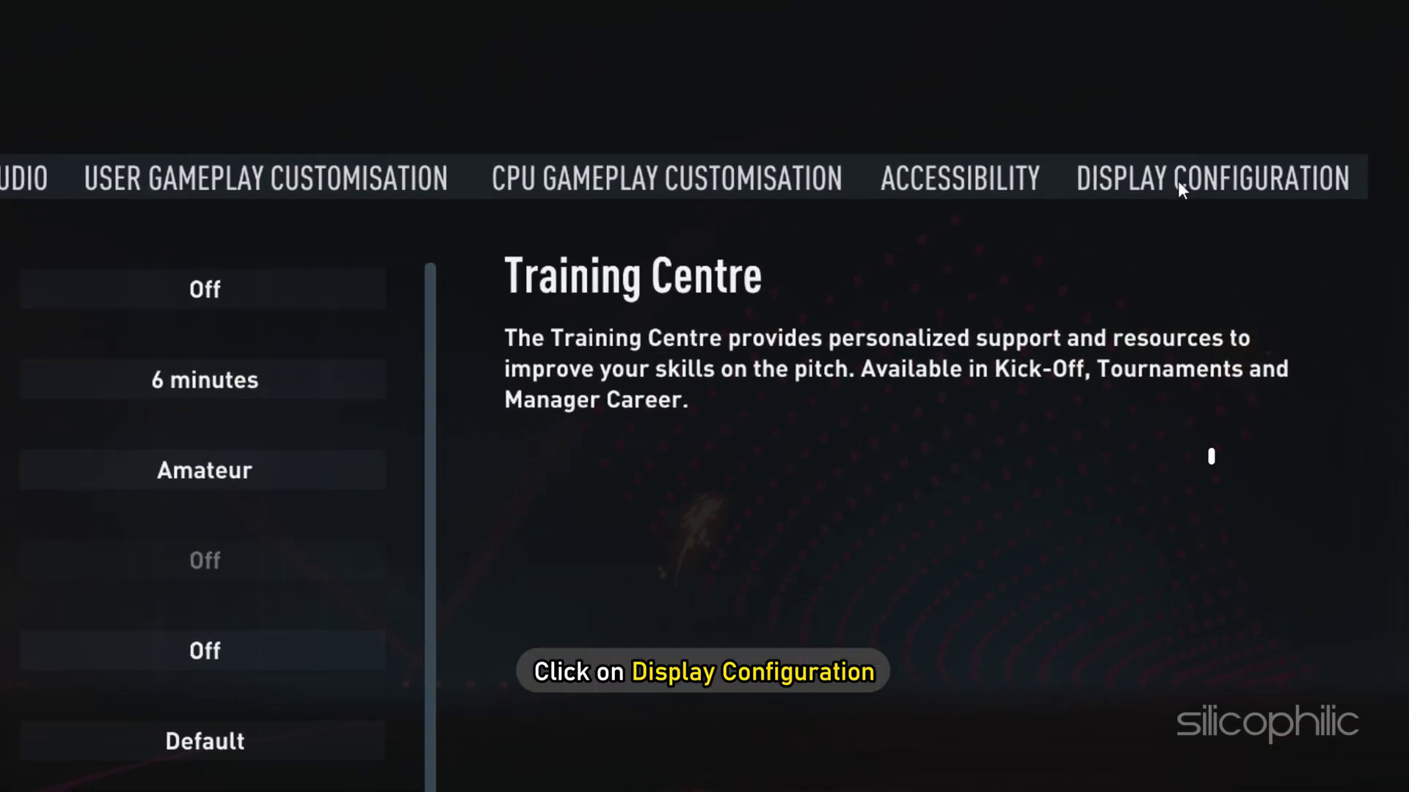
left_click(1179, 182)
left_click(374, 288)
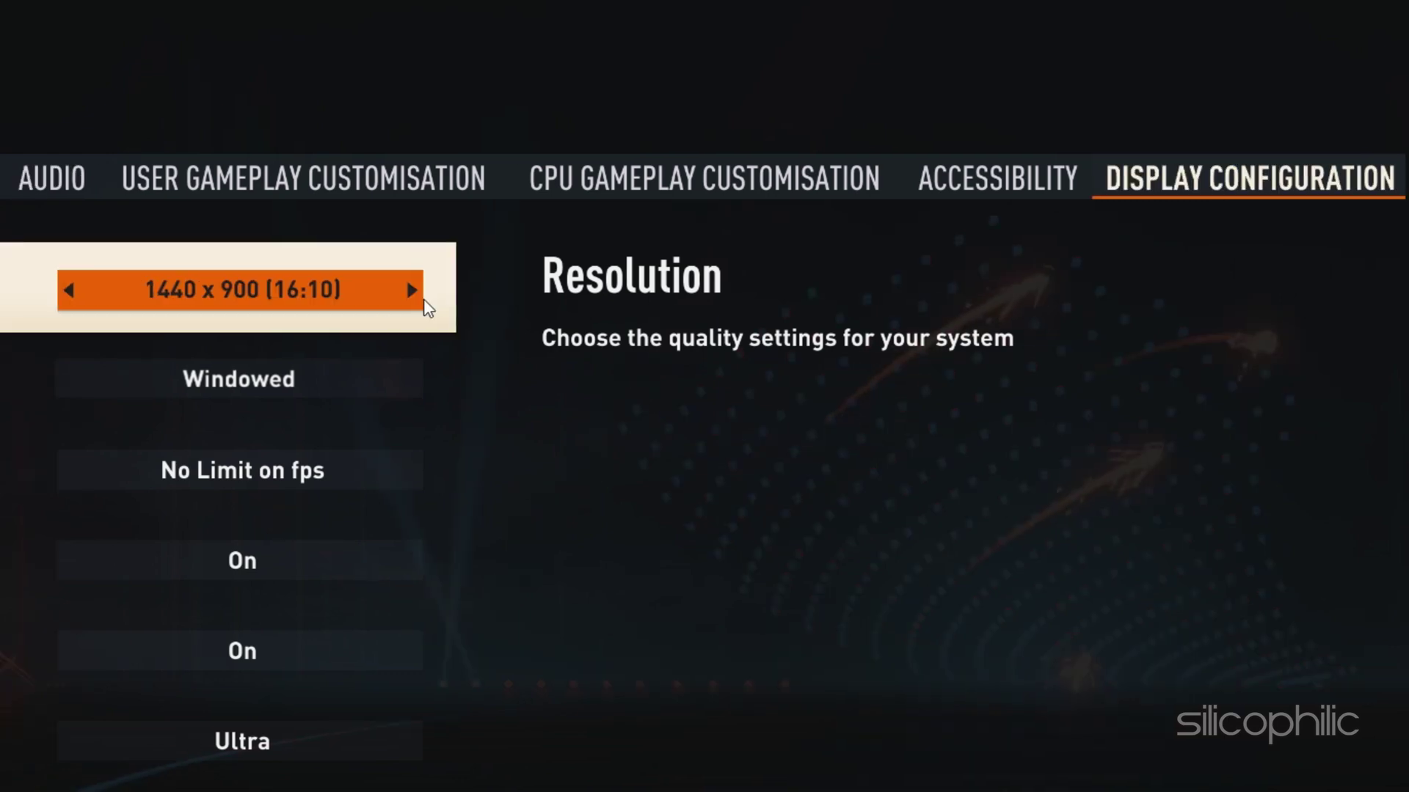
left_click(372, 287)
left_click(935, 285)
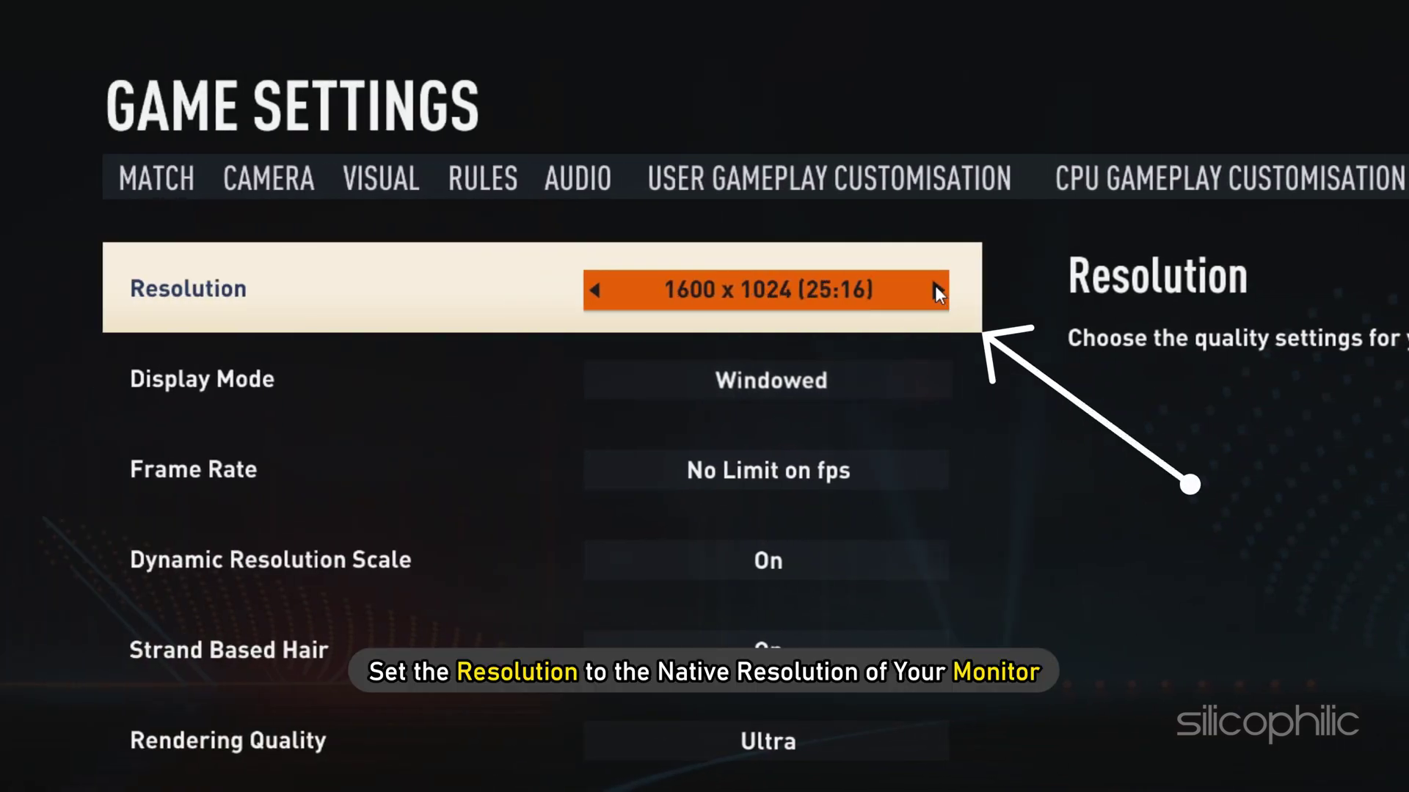
left_click(935, 285)
left_click(934, 285)
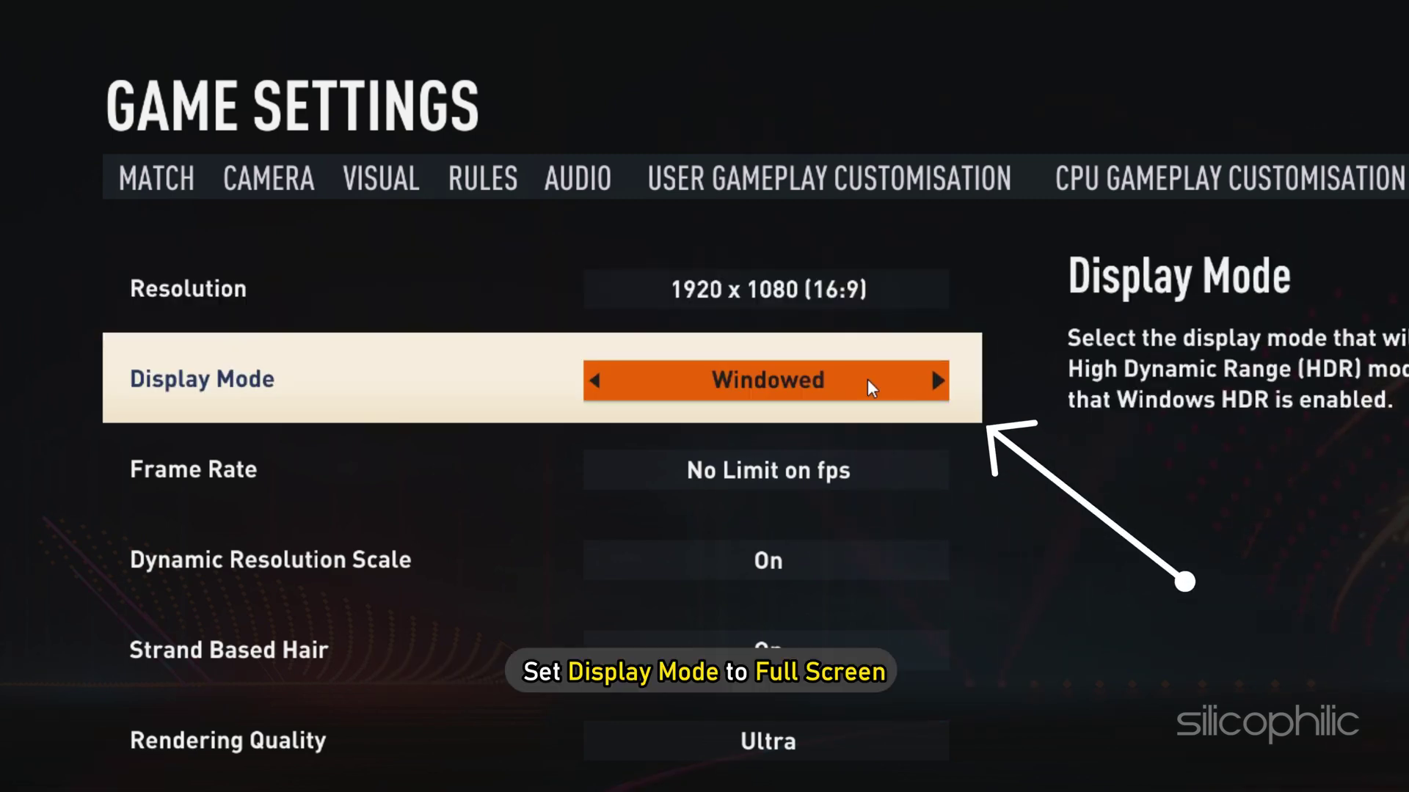
Set the Display Mode to Full Screen and the Frame Rate to No Limit on fps.
left_click(933, 376)
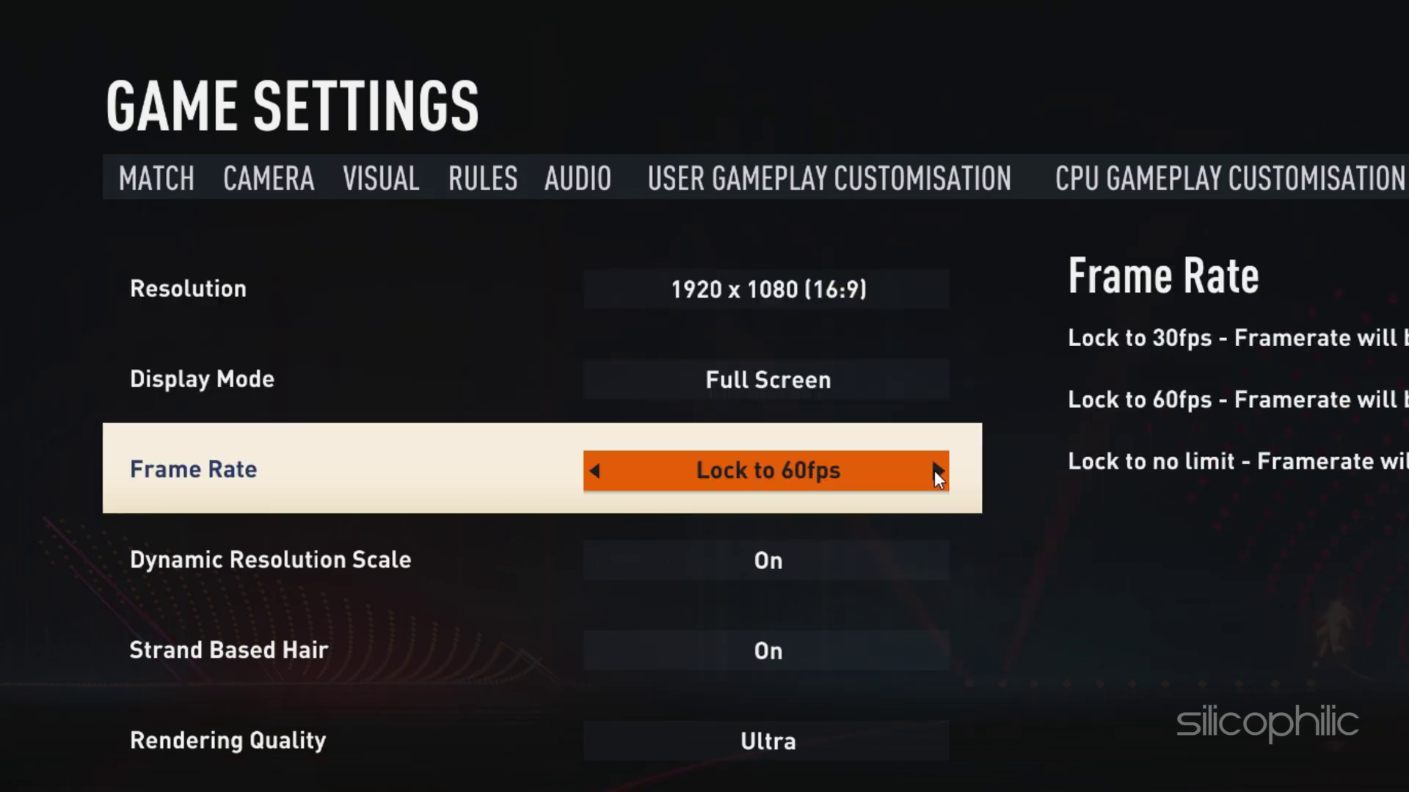
left_click(937, 471)
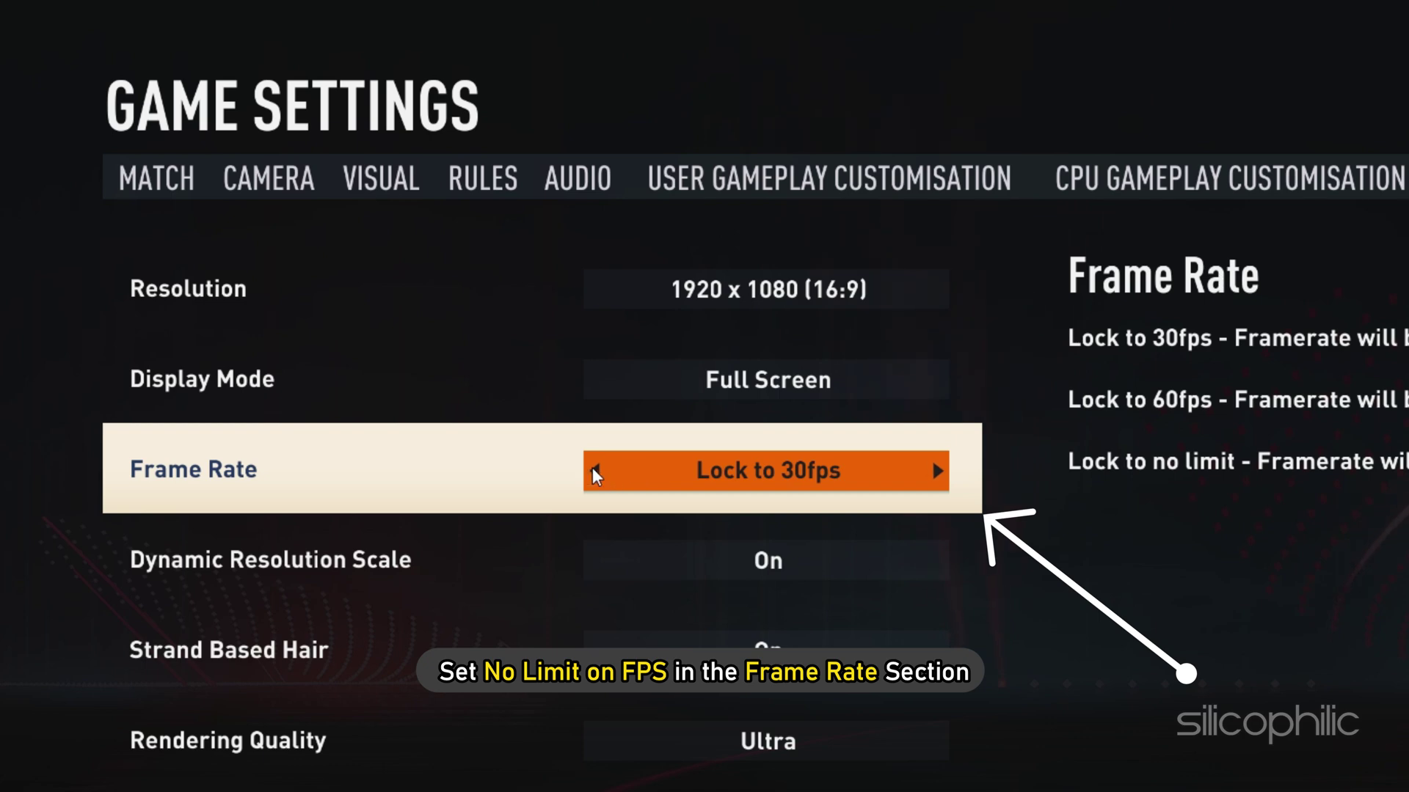
key("Right")
key("Right")
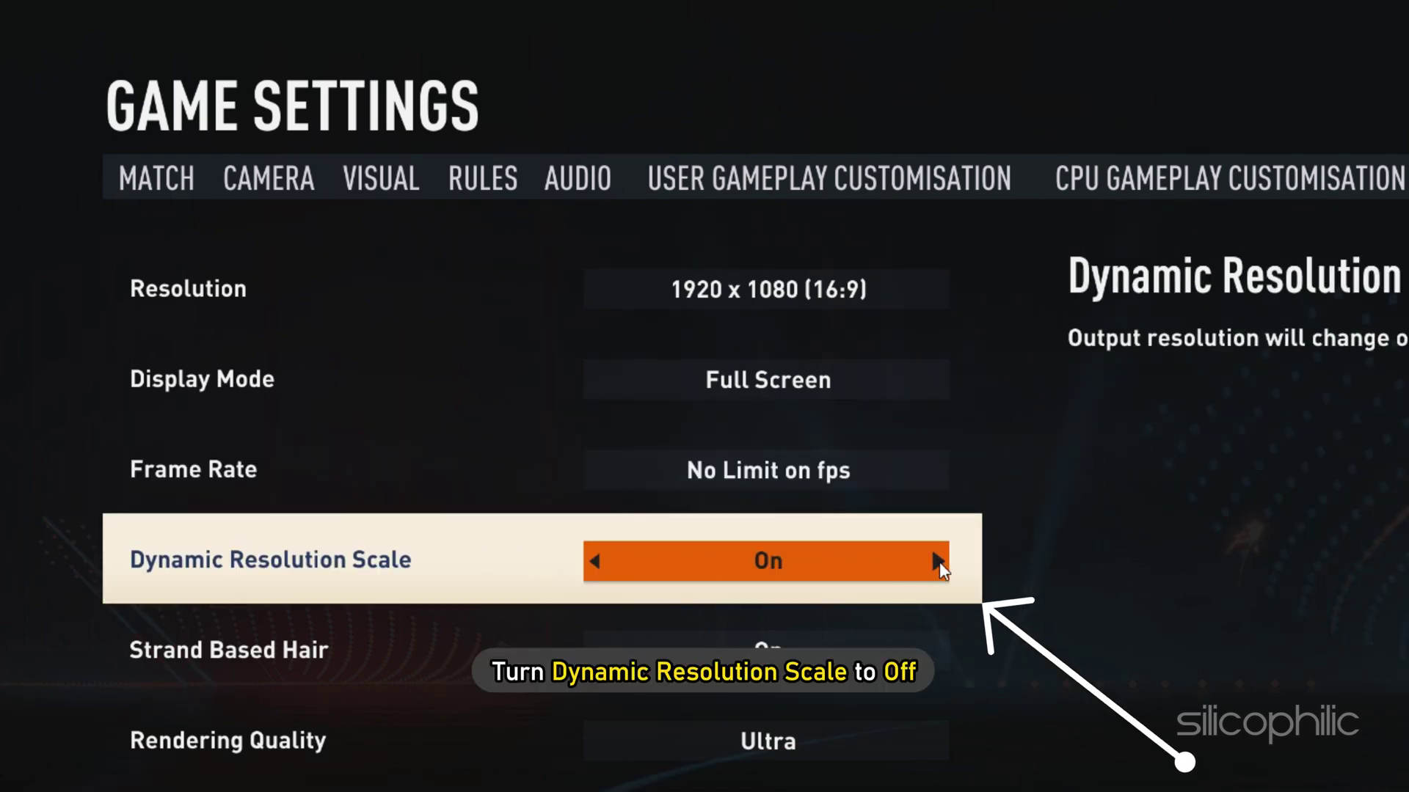
Turn off Dynamic Resolution Scale and Strand Based Hair, and set Rendering Quality to Low.
left_click(939, 562)
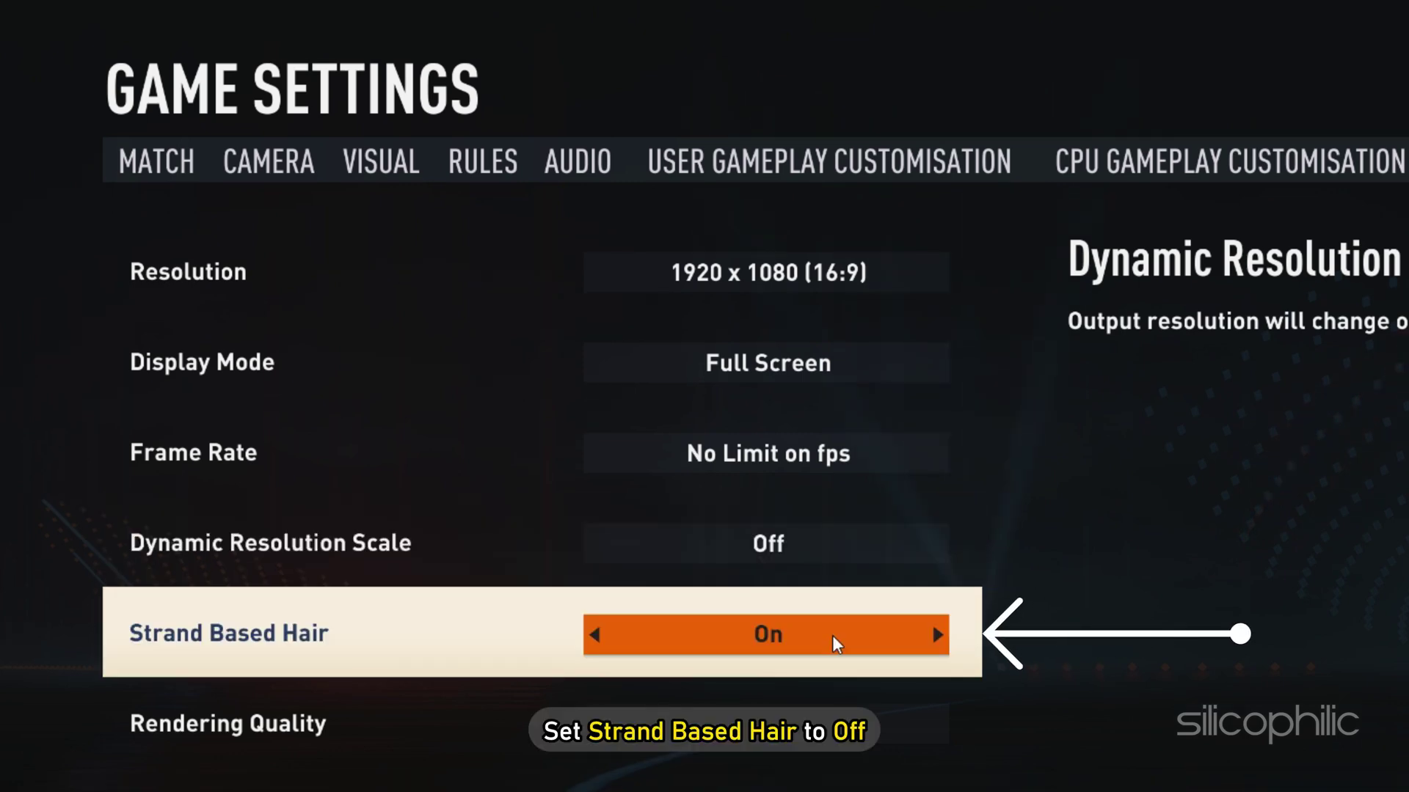
left_click(936, 635)
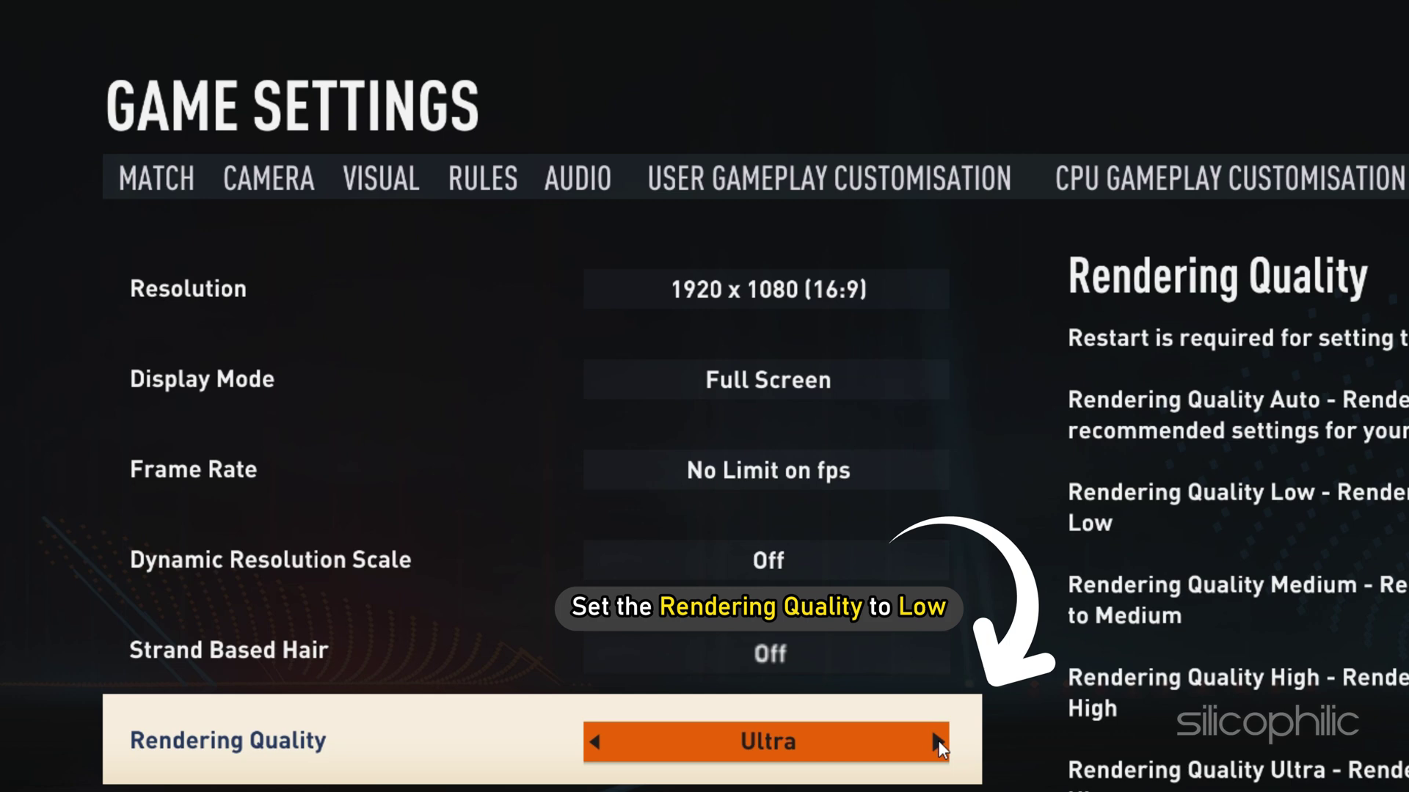
left_click(937, 741)
left_click(938, 741)
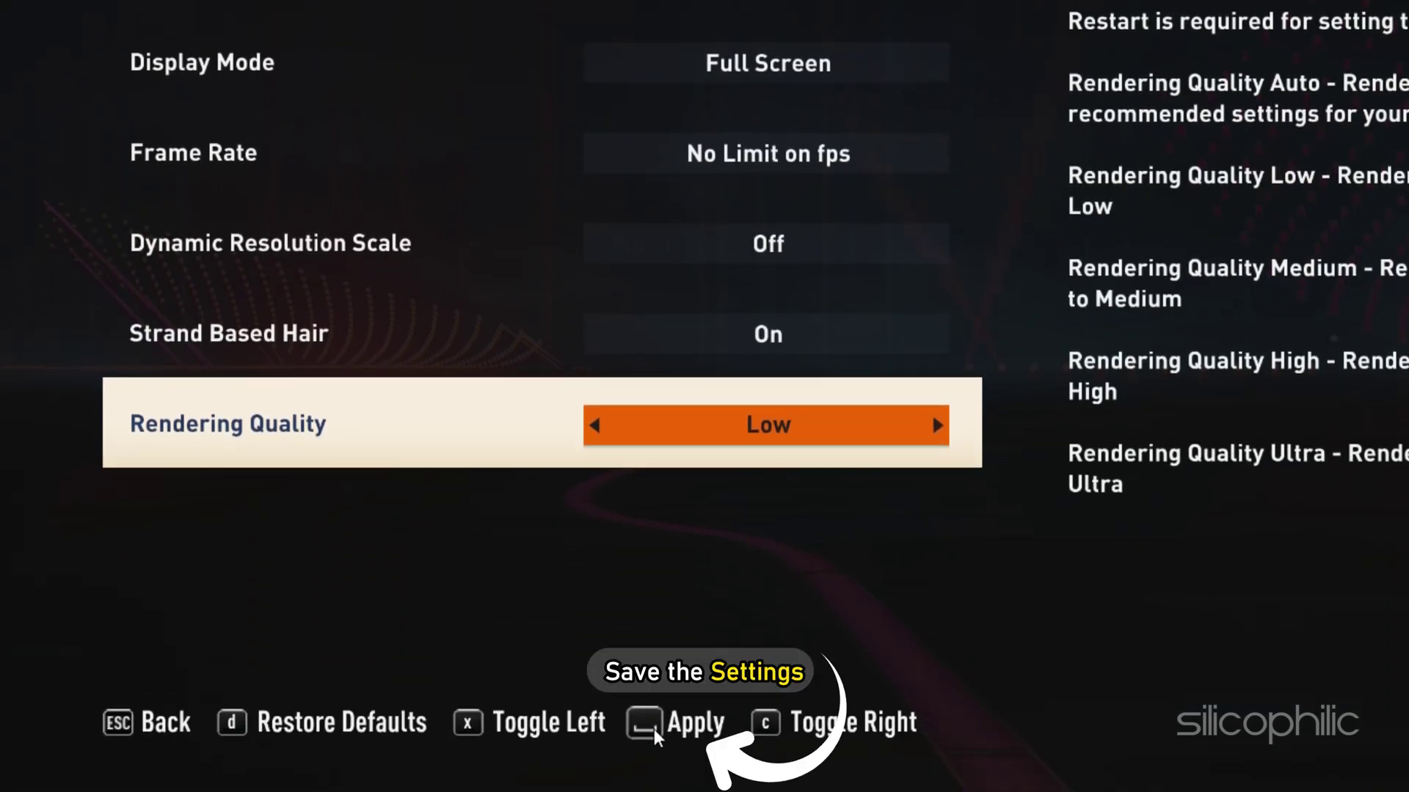
Apply the changed display settings and leave the game settings screen.
key("space")
left_click(157, 724)
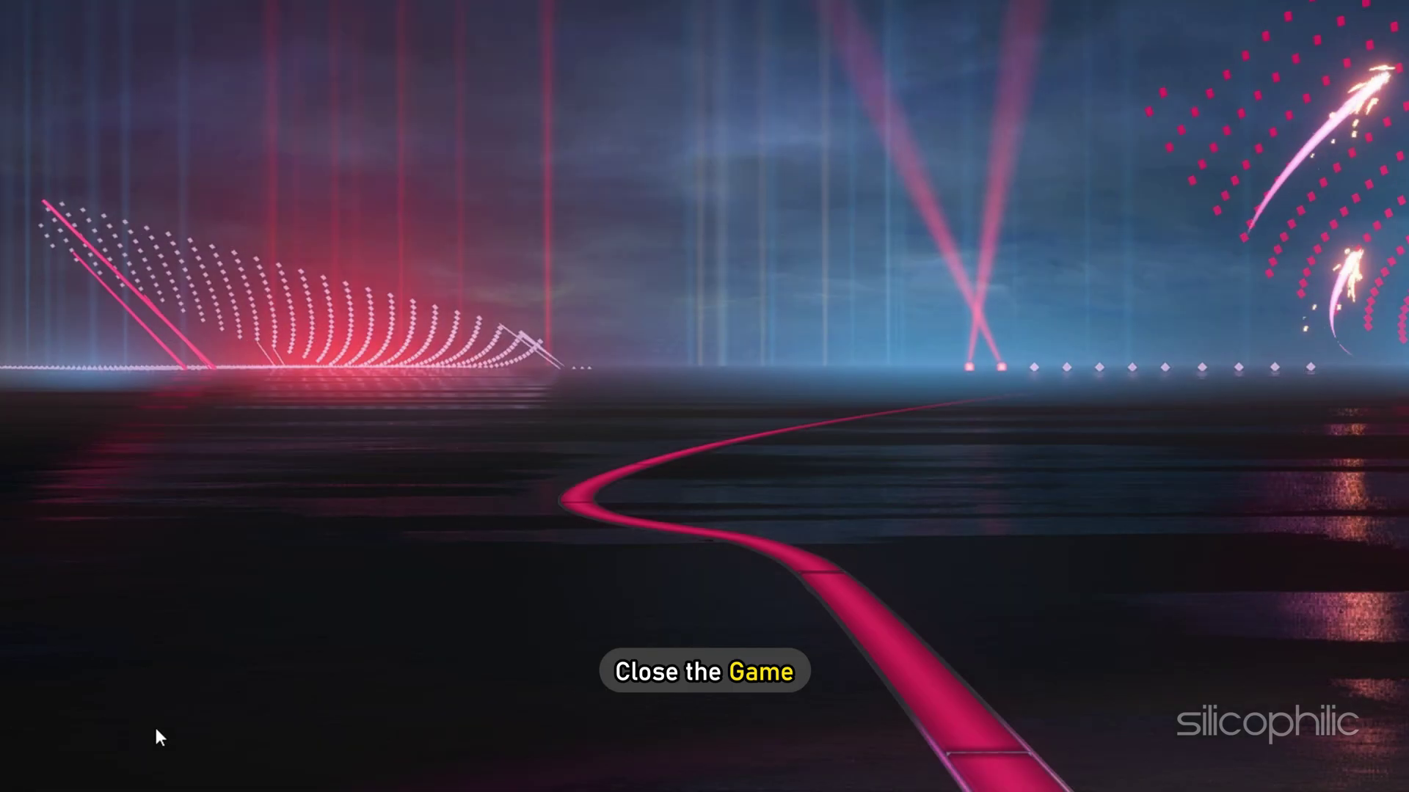
key("Escape")
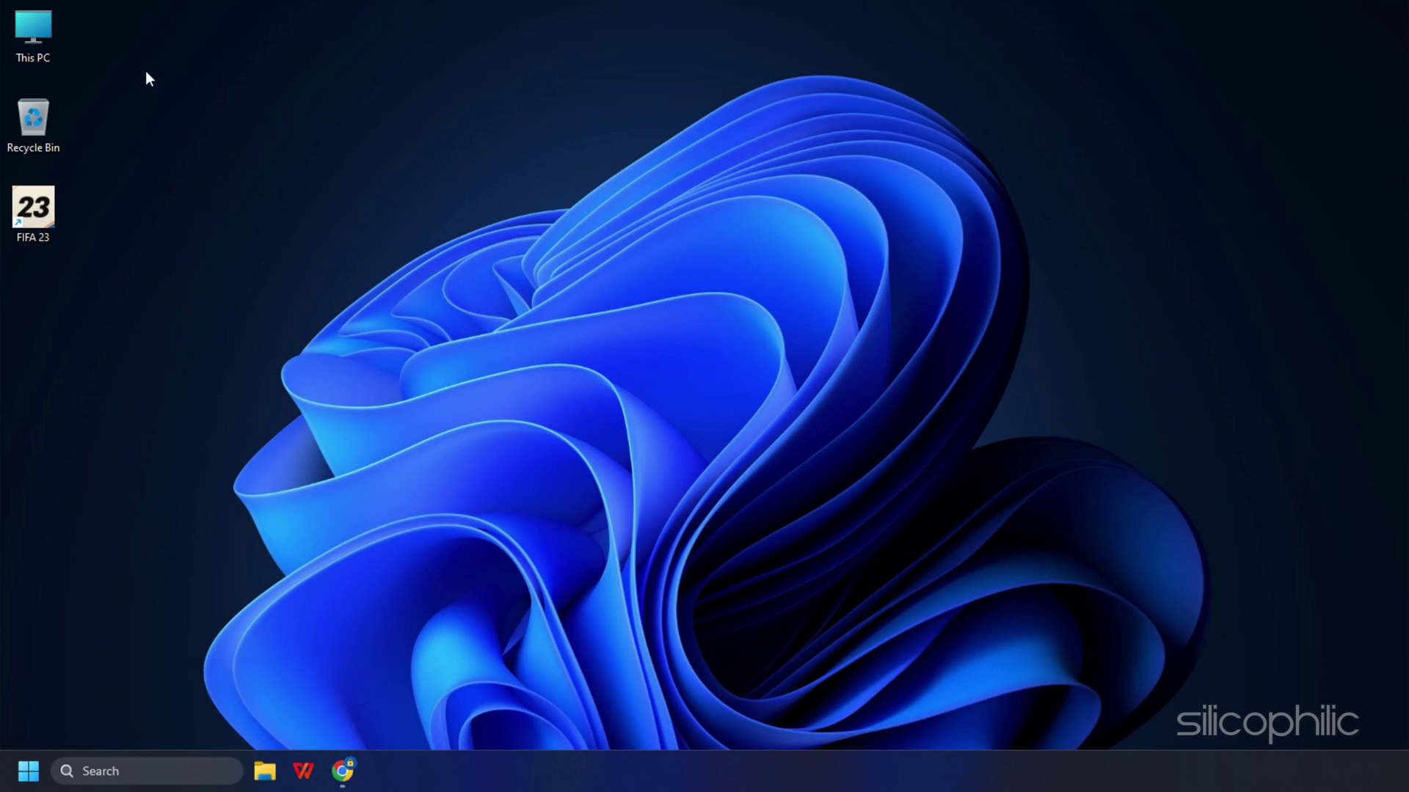
Open the fifasetup configuration file from the FIFA 23 folder in Documents.
double_click(33, 33)
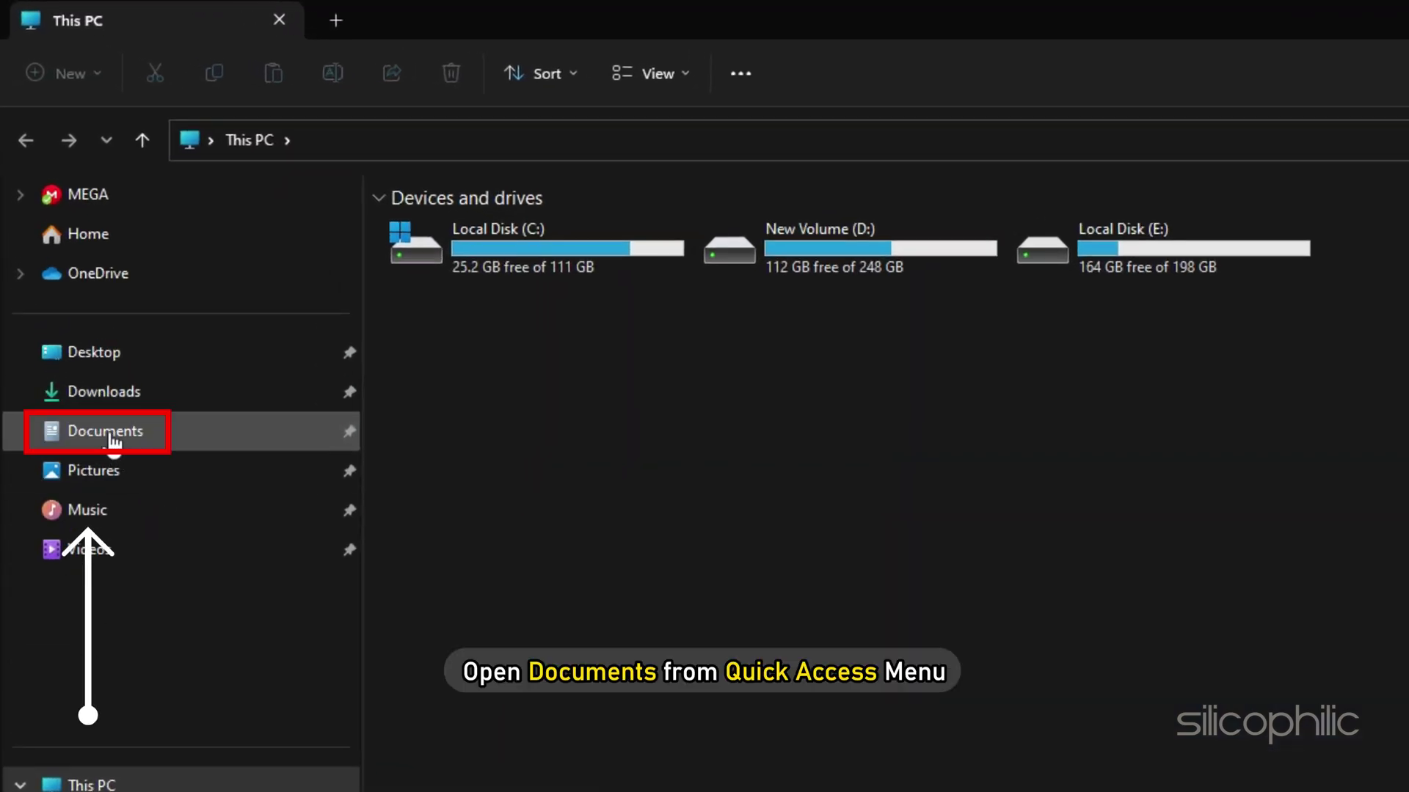
left_click(110, 436)
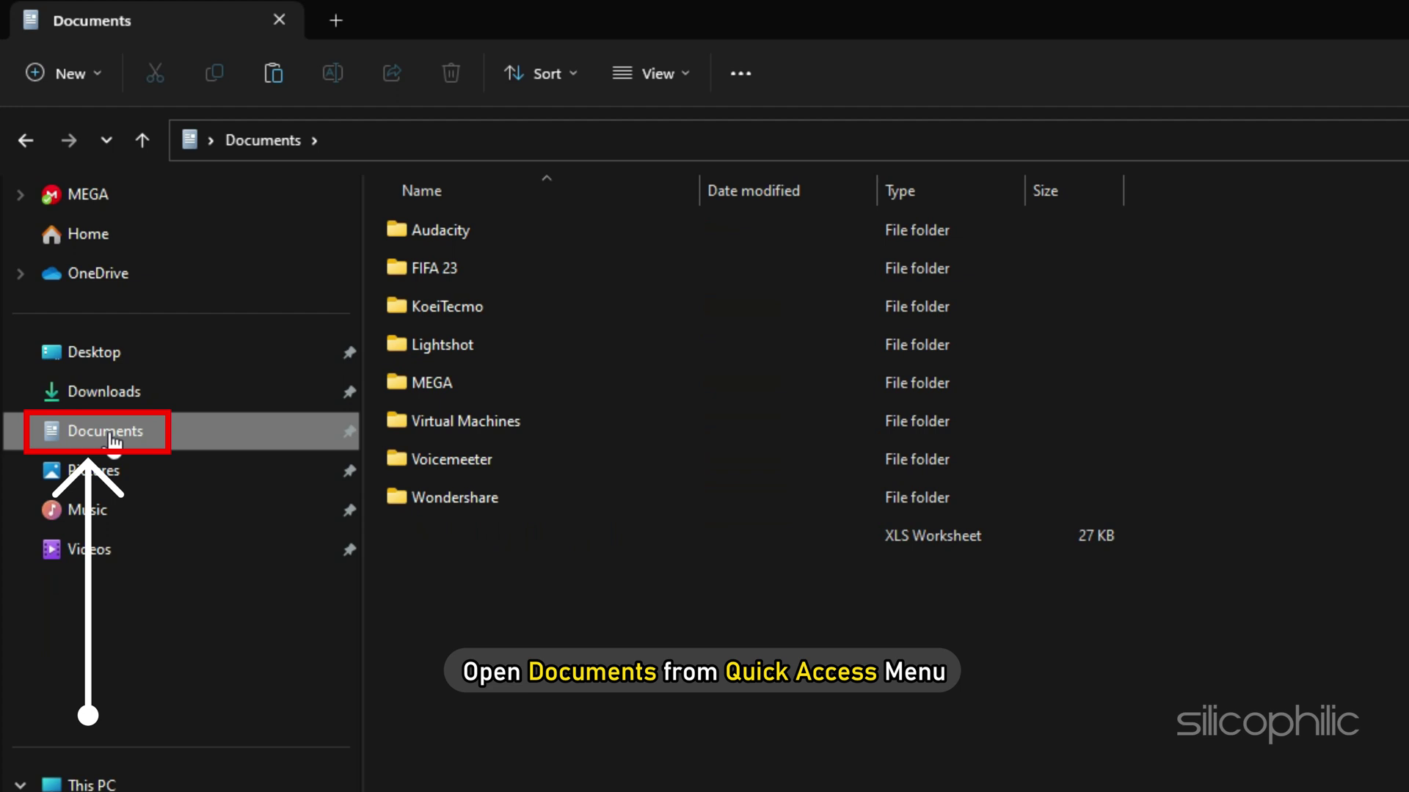
double_click(451, 266)
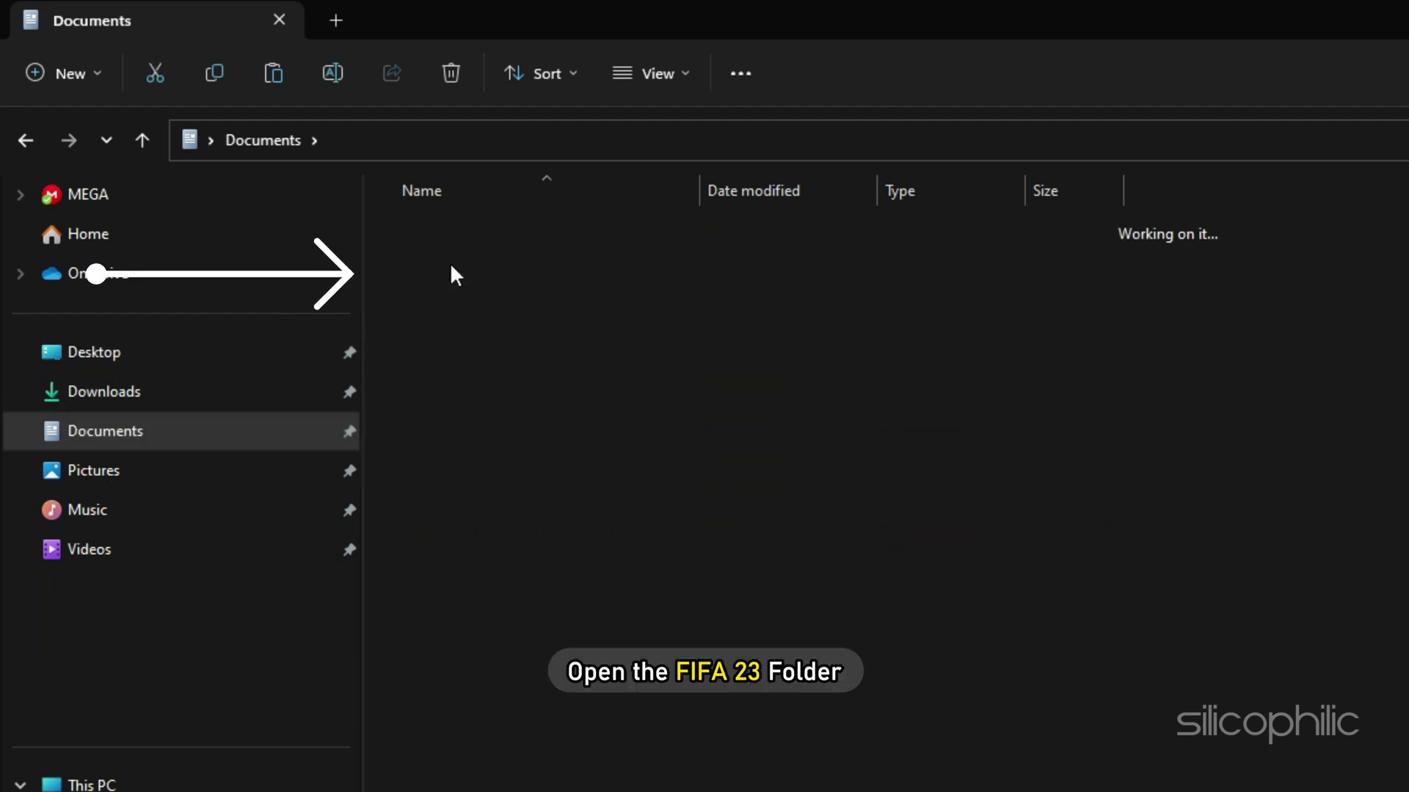
double_click(417, 535)
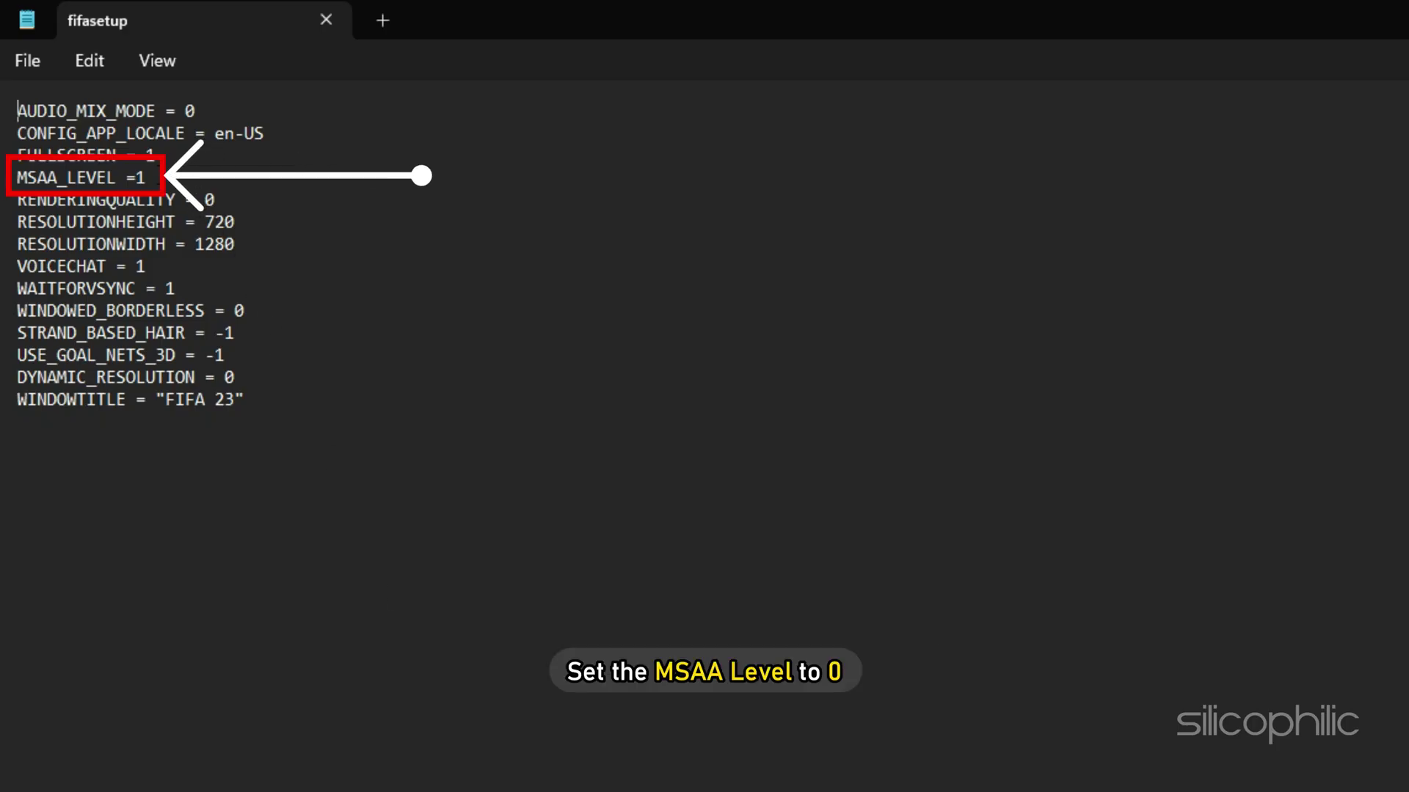
Set MSAA_LEVEL to 0 in the fifasetup file and save the file.
key("BackSpace")
type("0")
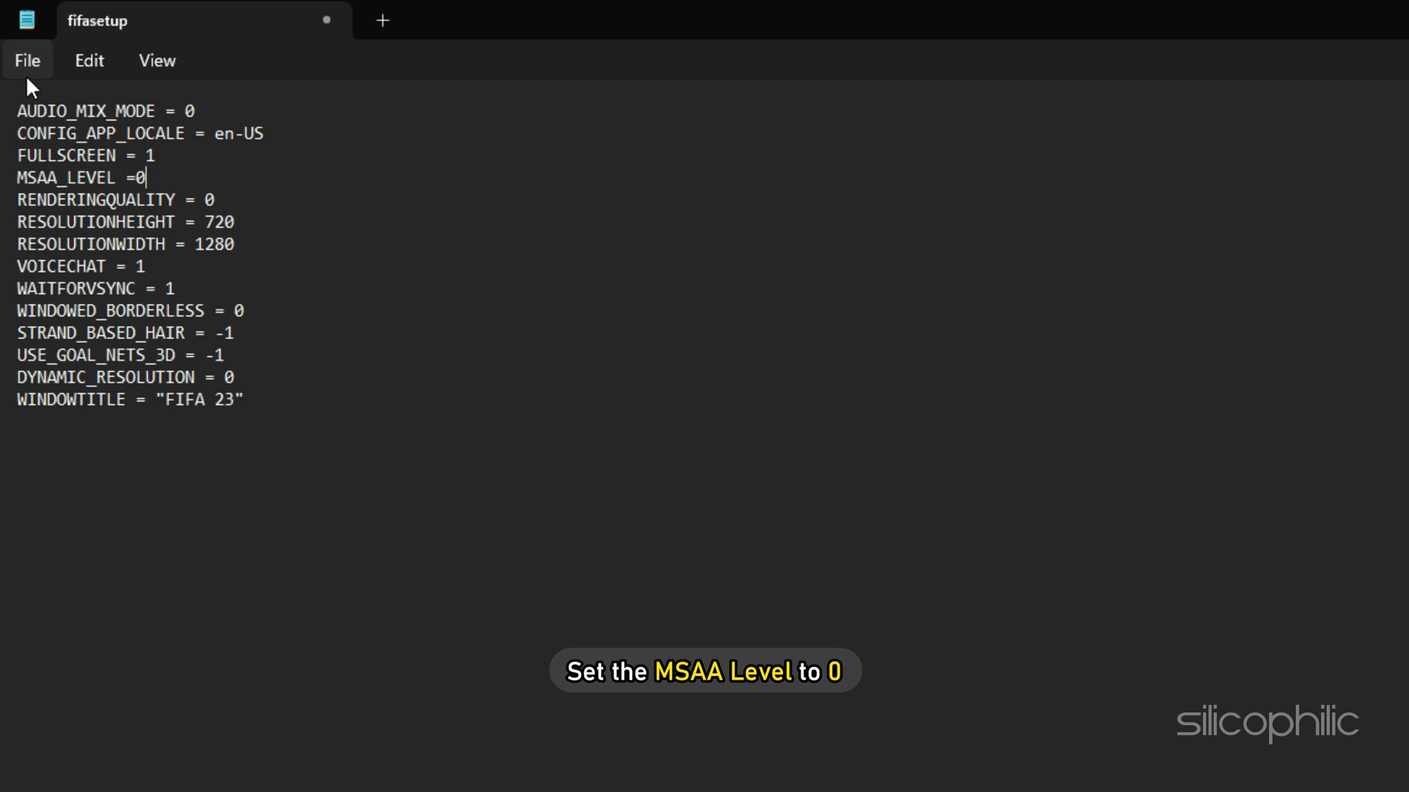
left_click(22, 72)
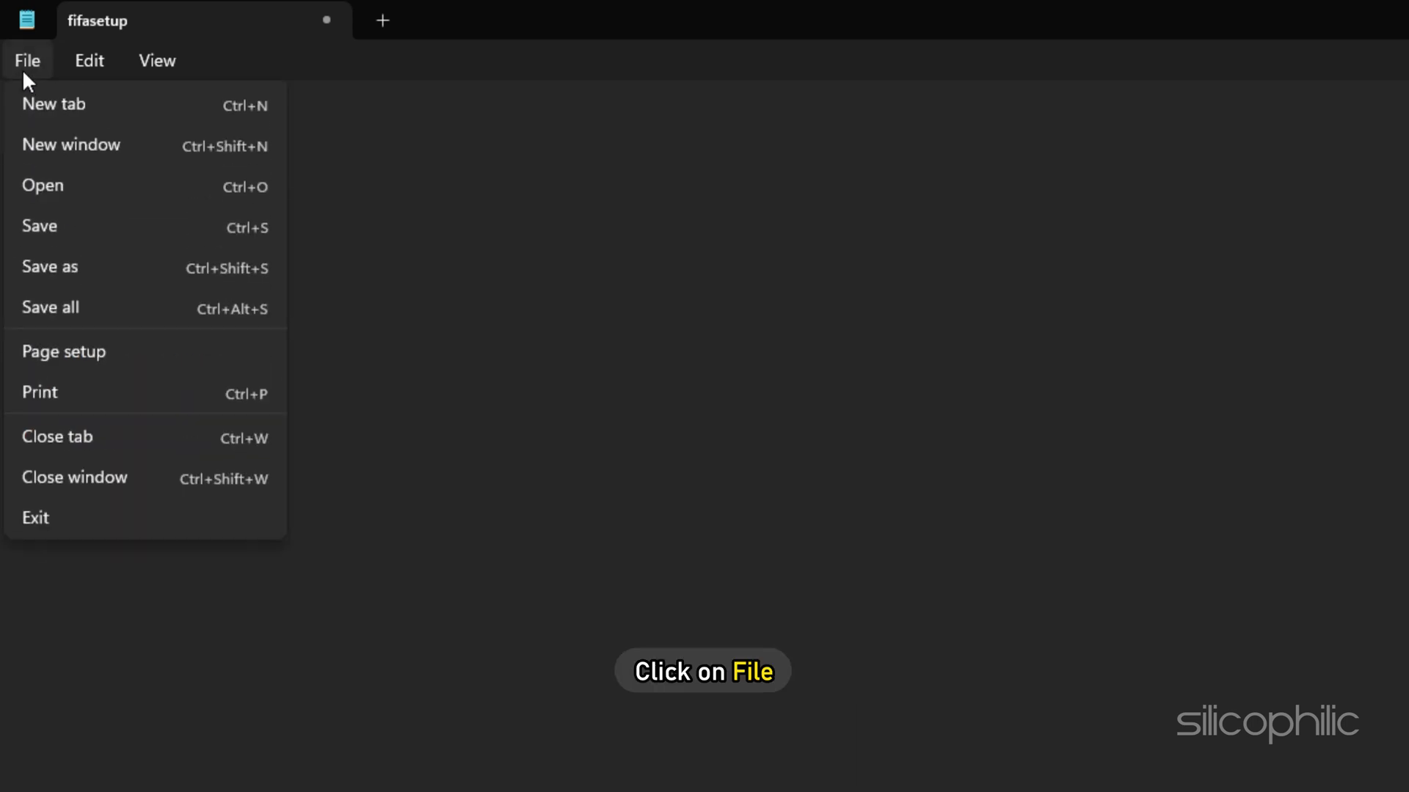
left_click(41, 226)
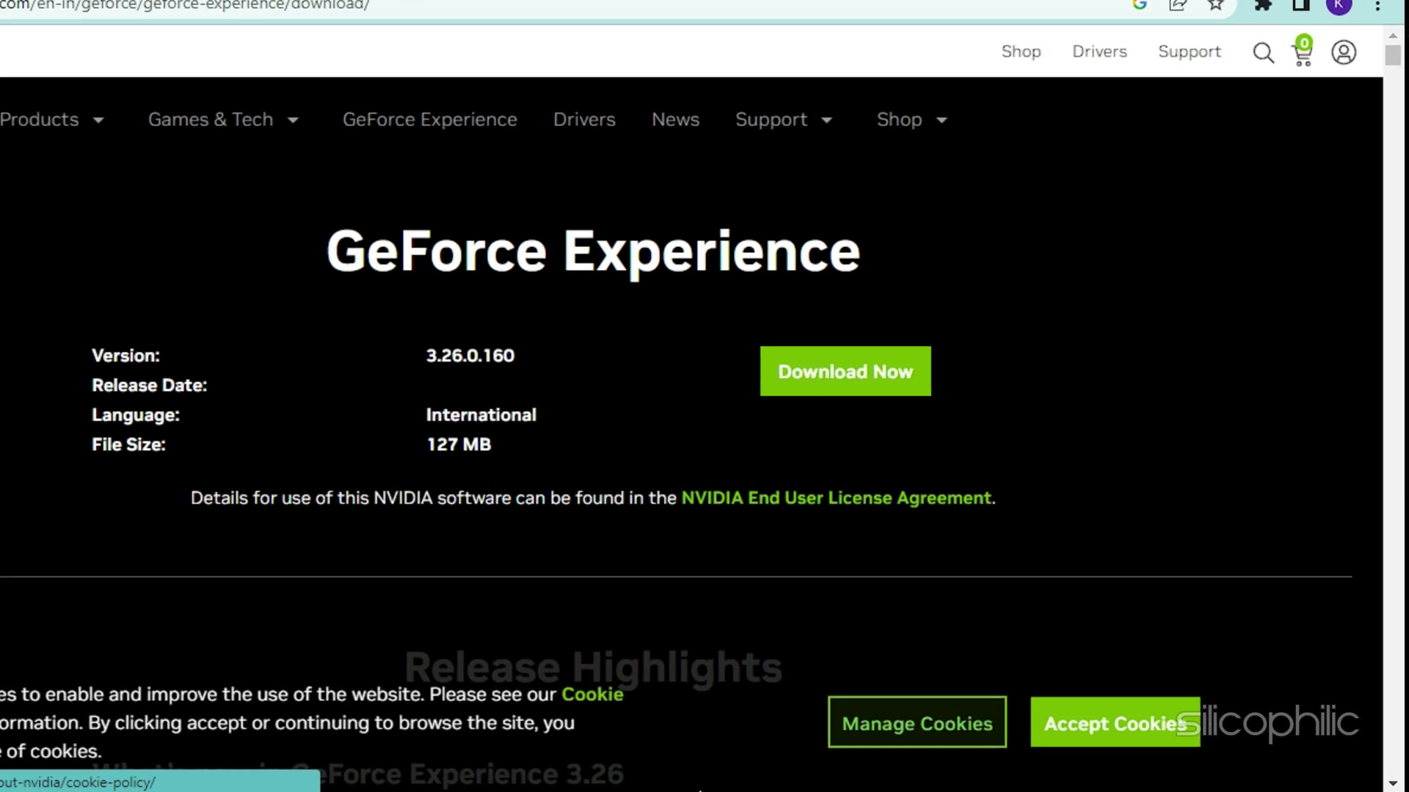
Download GeForce Experience from NVIDIA's website and run its installer.
left_click(877, 375)
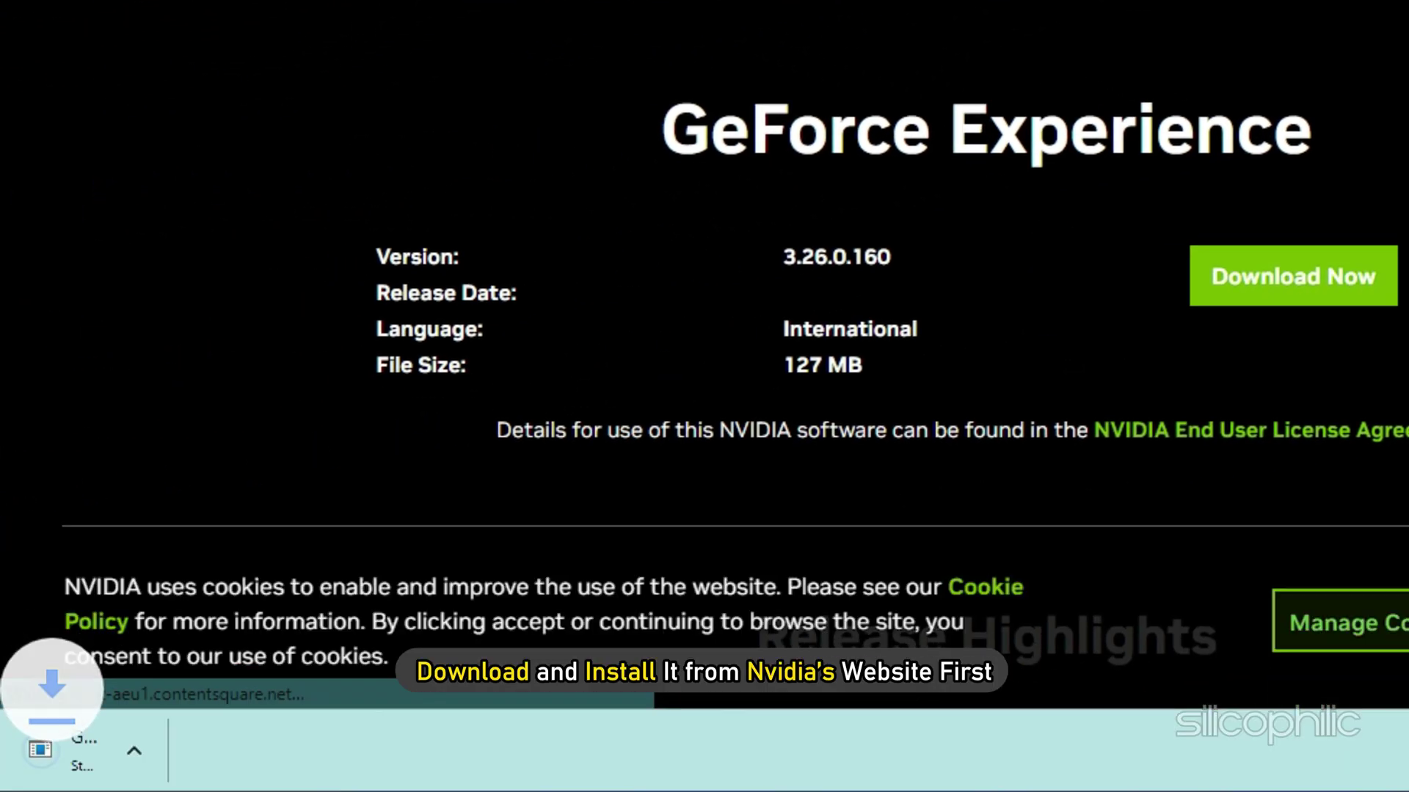
left_click(220, 756)
left_click(641, 539)
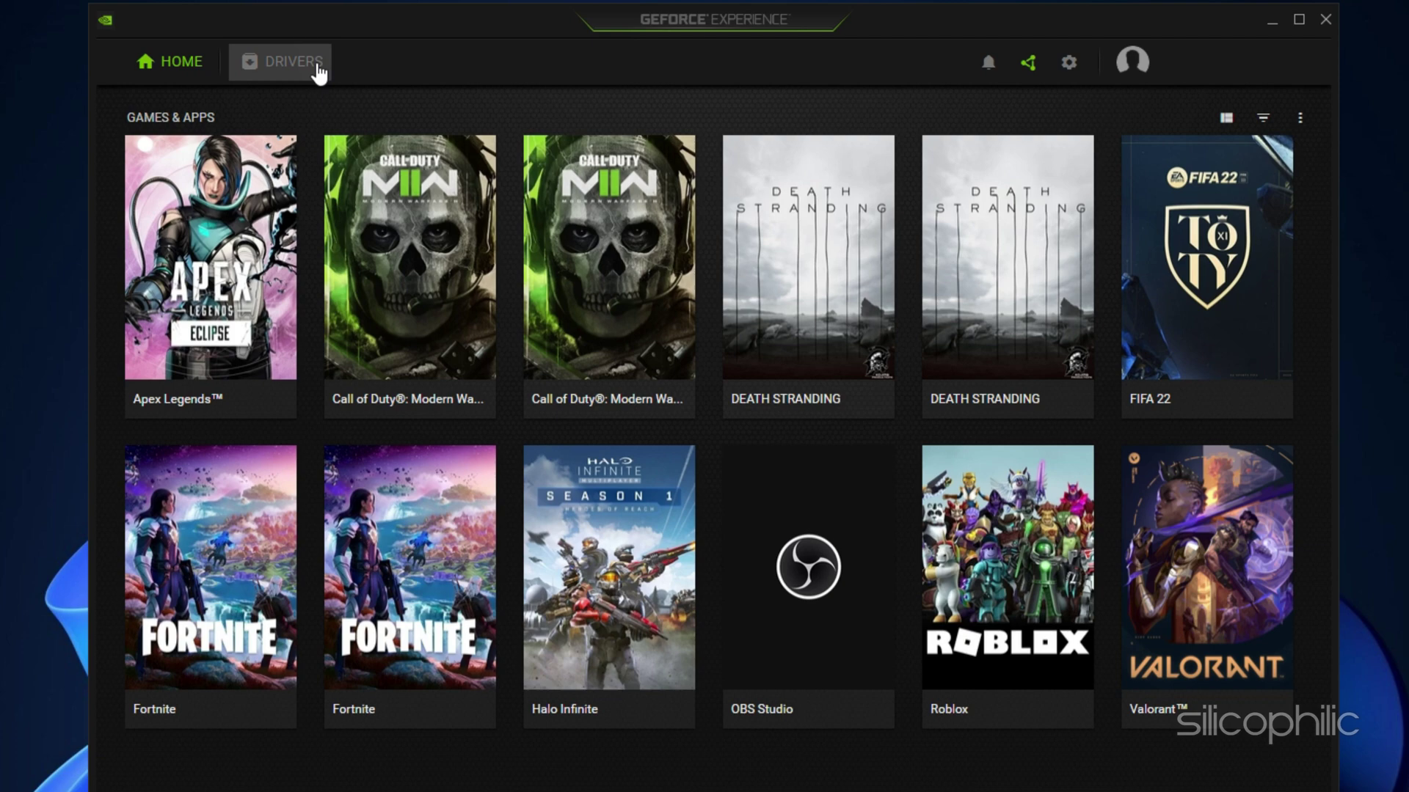
Open the drivers section in GeForce Experience and check for driver updates in the AMD graphics software.
left_click(403, 104)
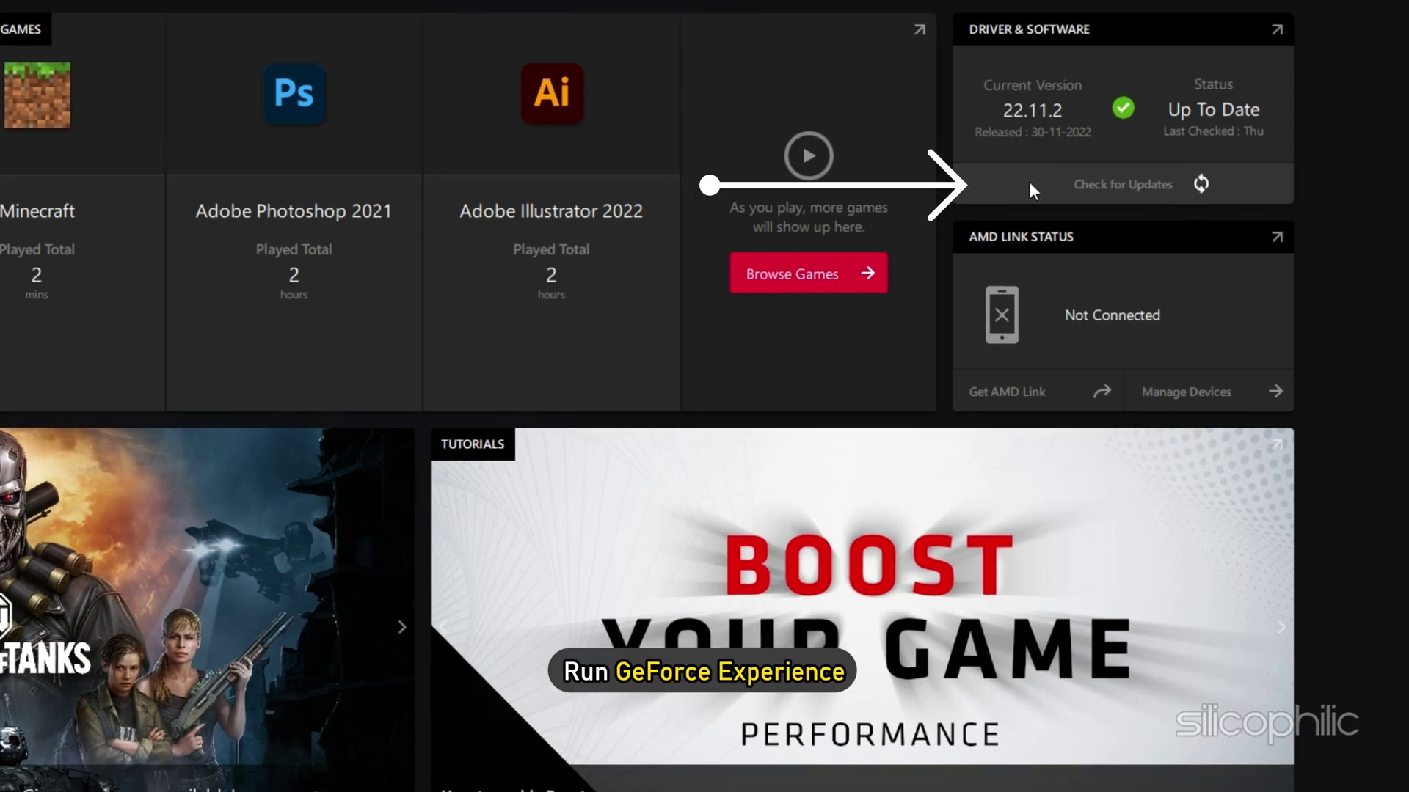
left_click(1137, 242)
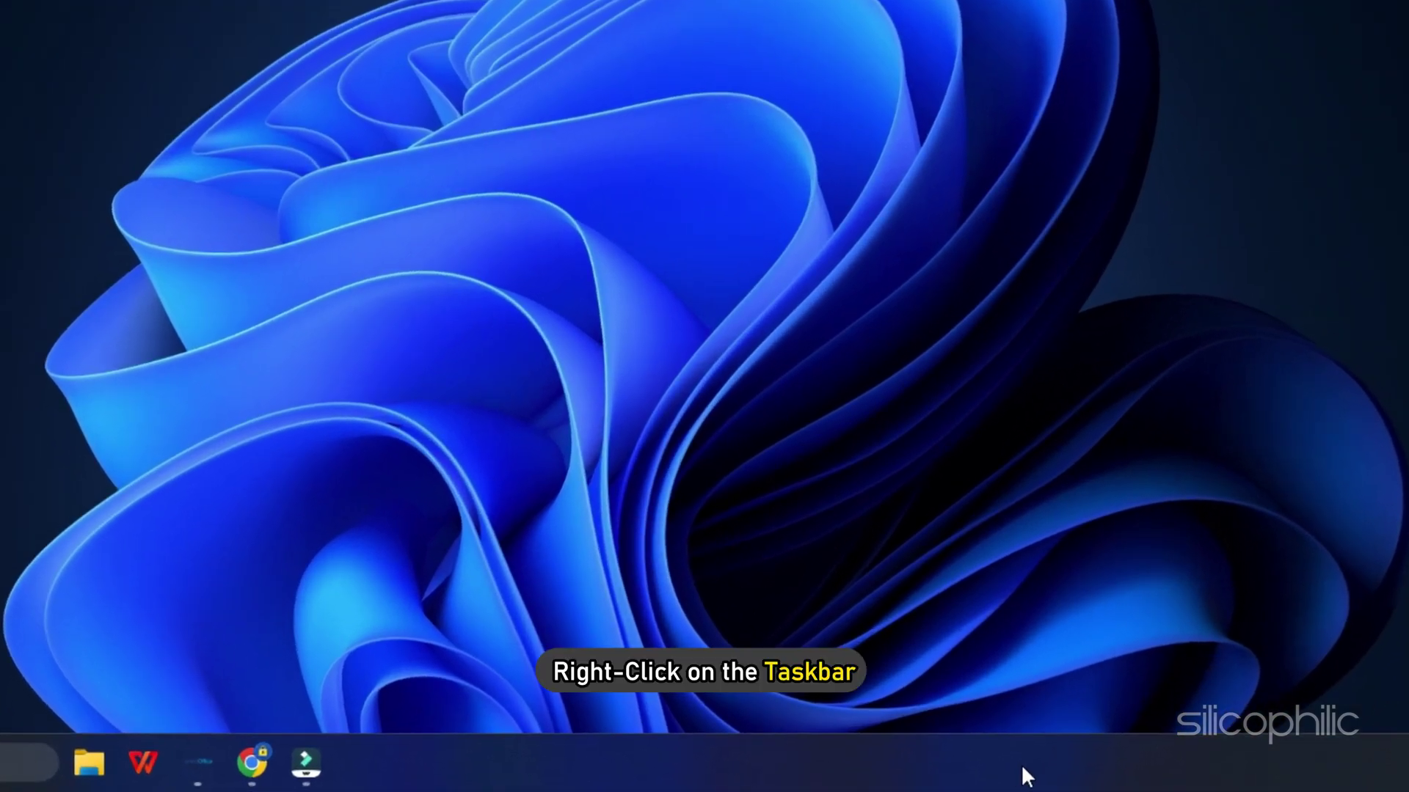
Open Task Manager and end the Google Chrome process.
right_click(931, 773)
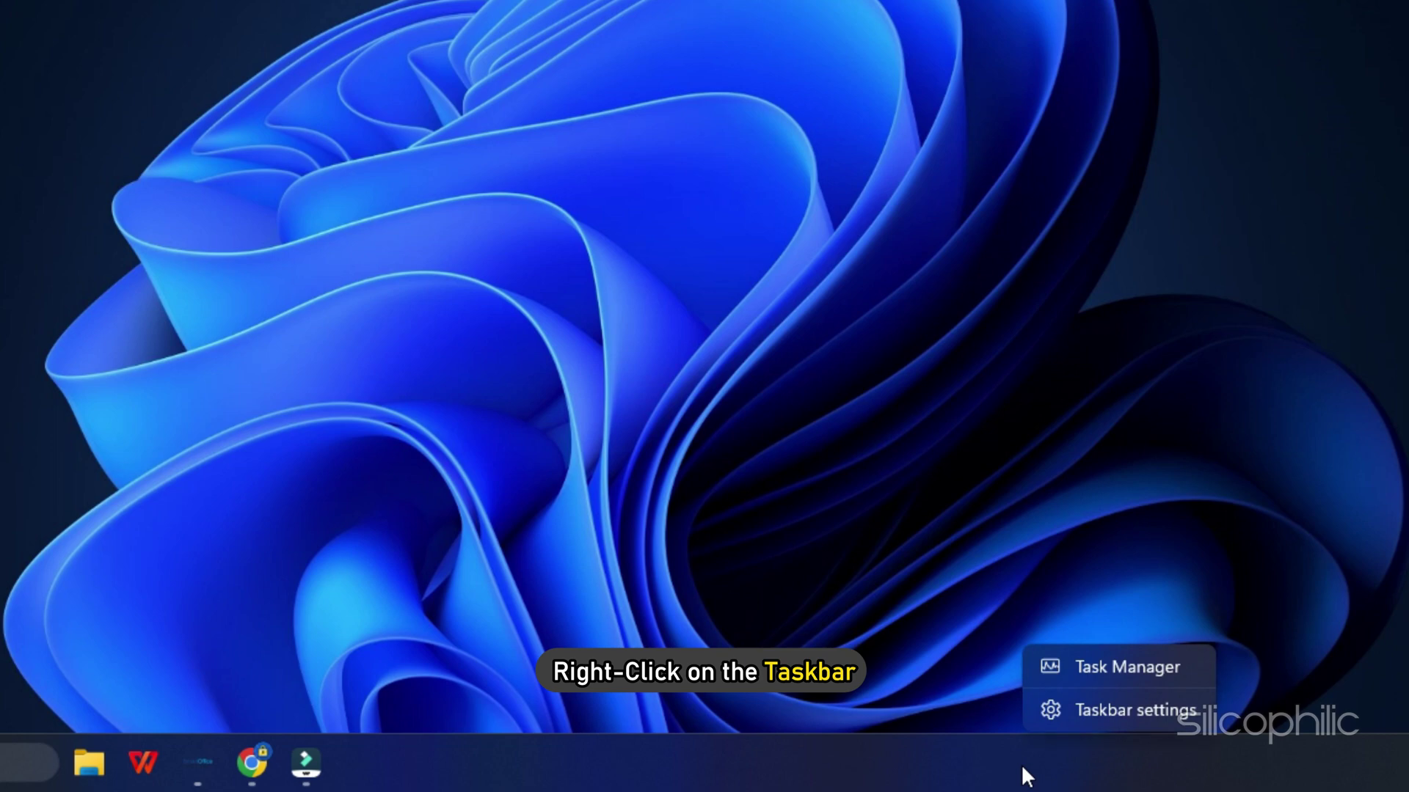
left_click(1089, 669)
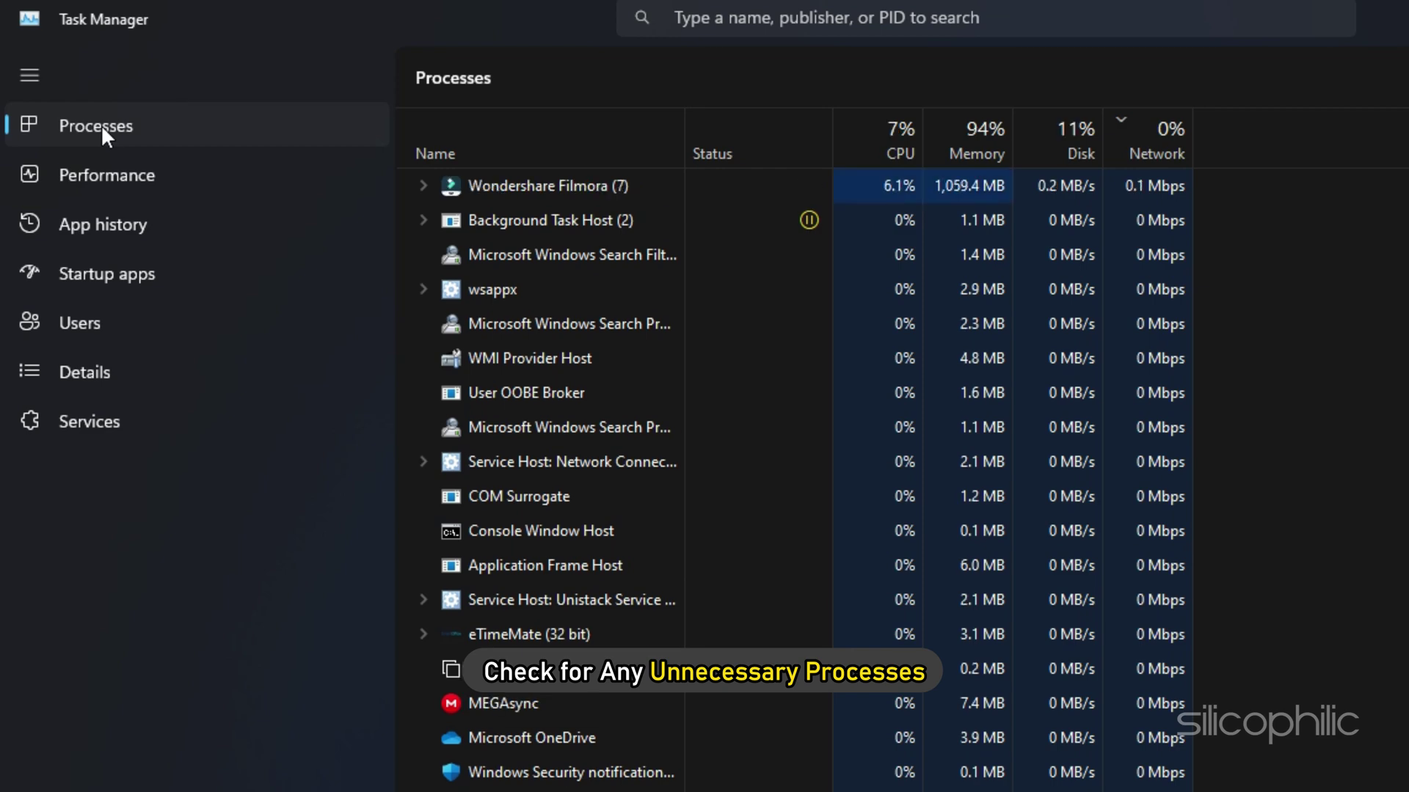
right_click(450, 185)
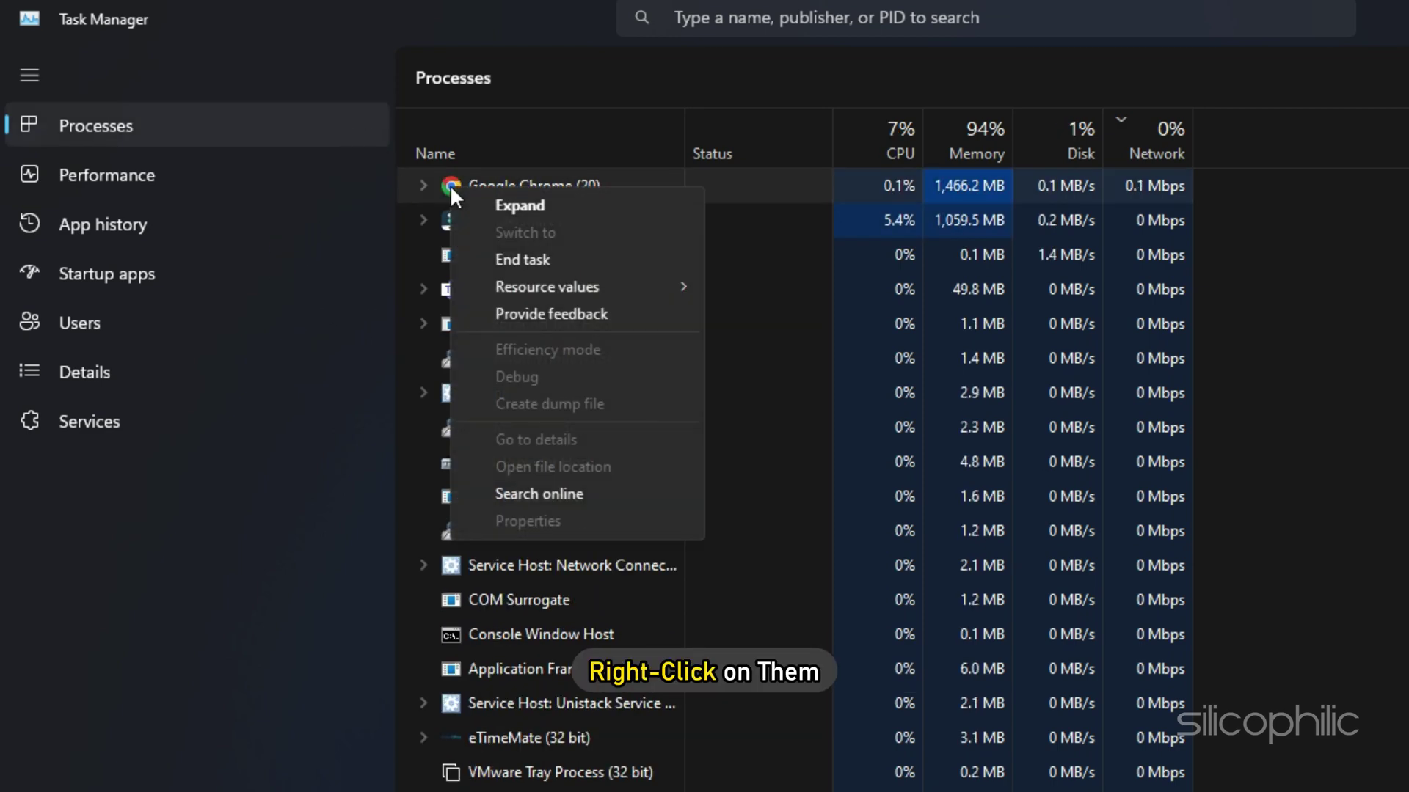
left_click(504, 261)
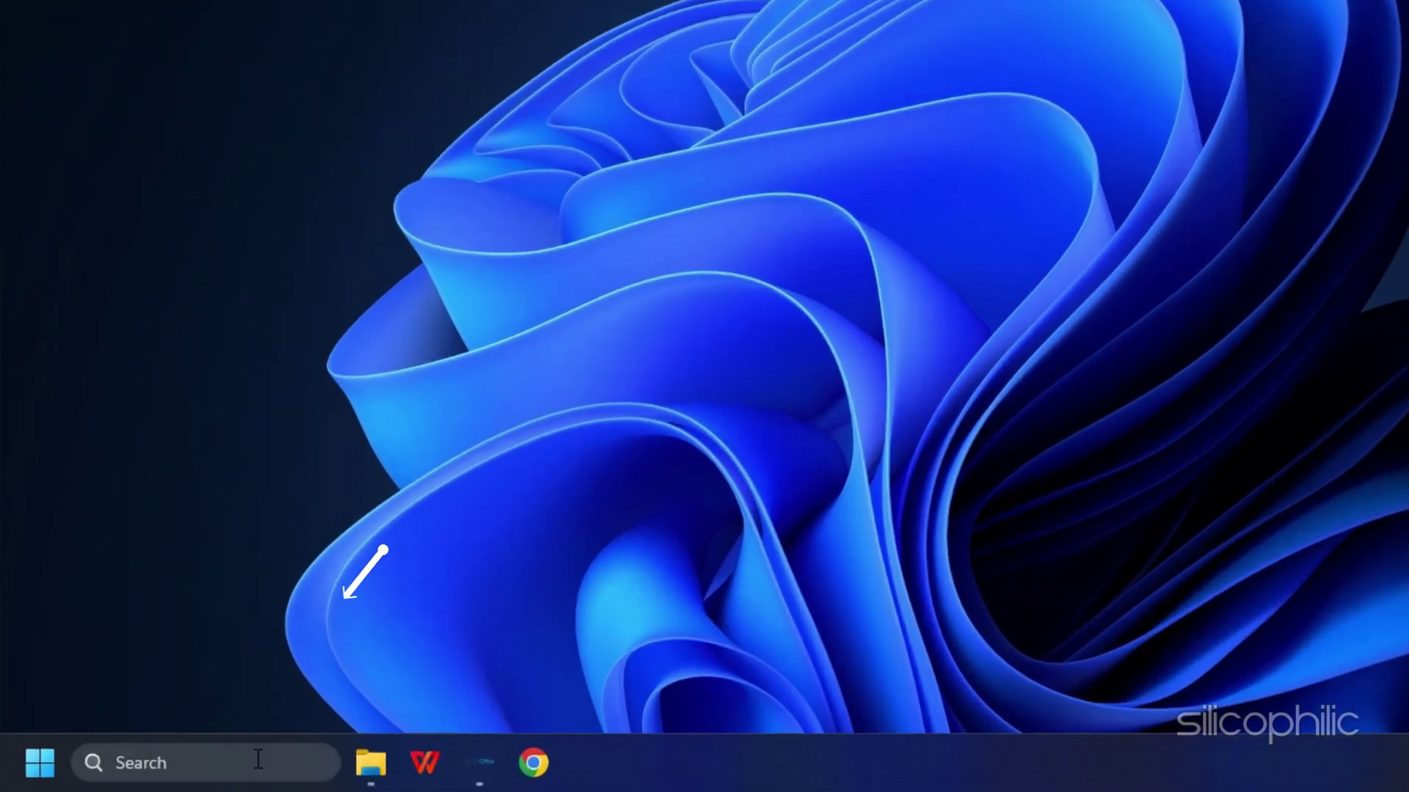
Open Power Options in Control Panel and choose the High performance power plan.
left_click(251, 772)
type("Control Panel")
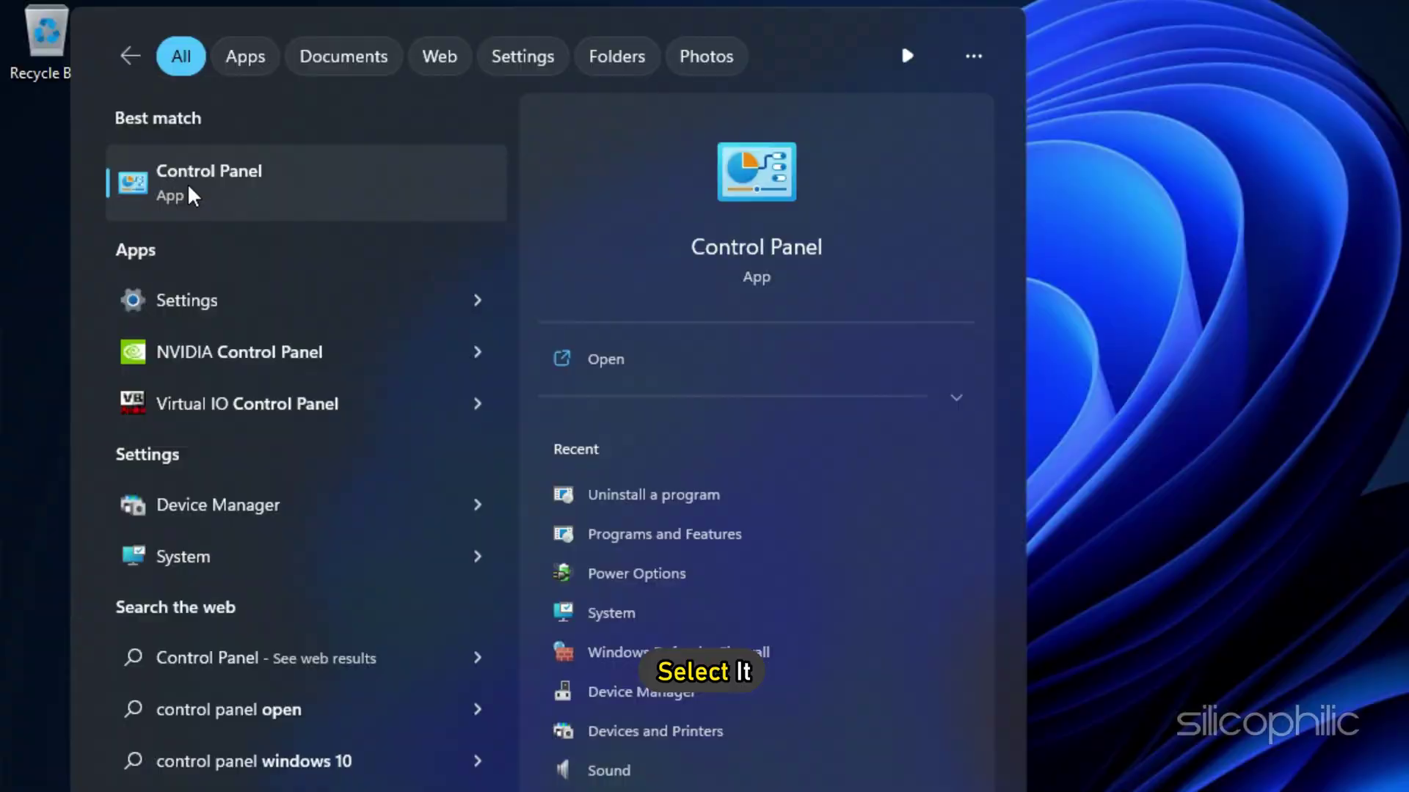
left_click(193, 196)
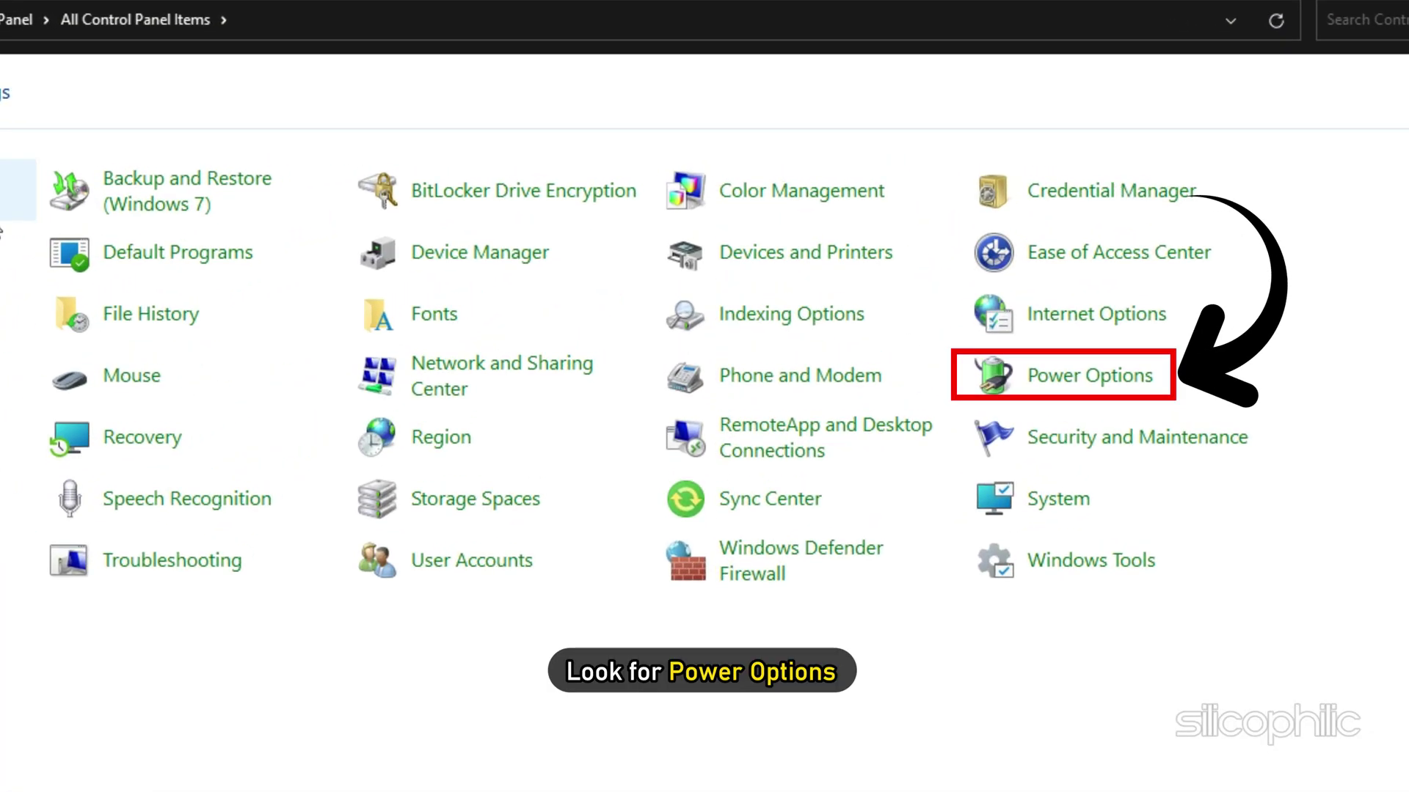
left_click(1080, 385)
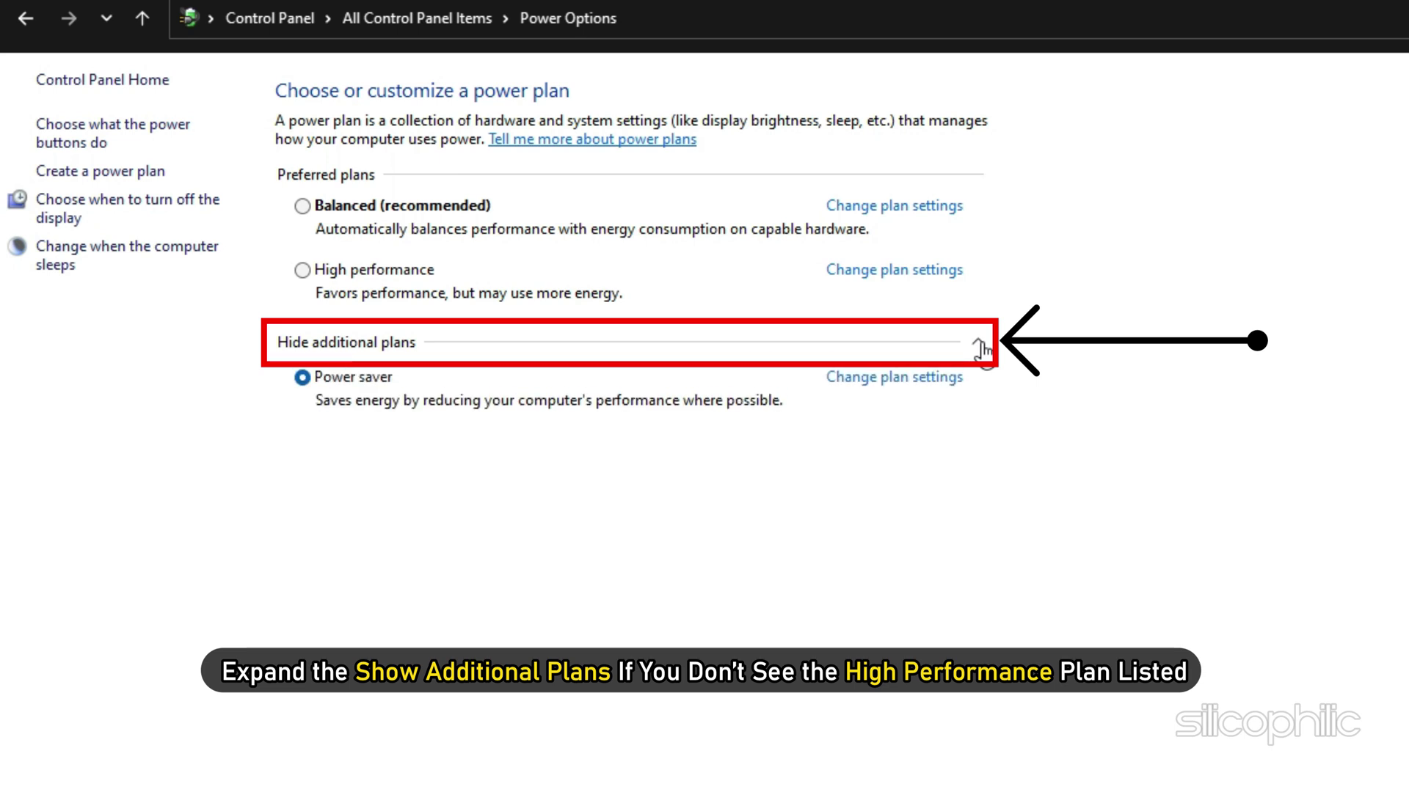
left_click(303, 271)
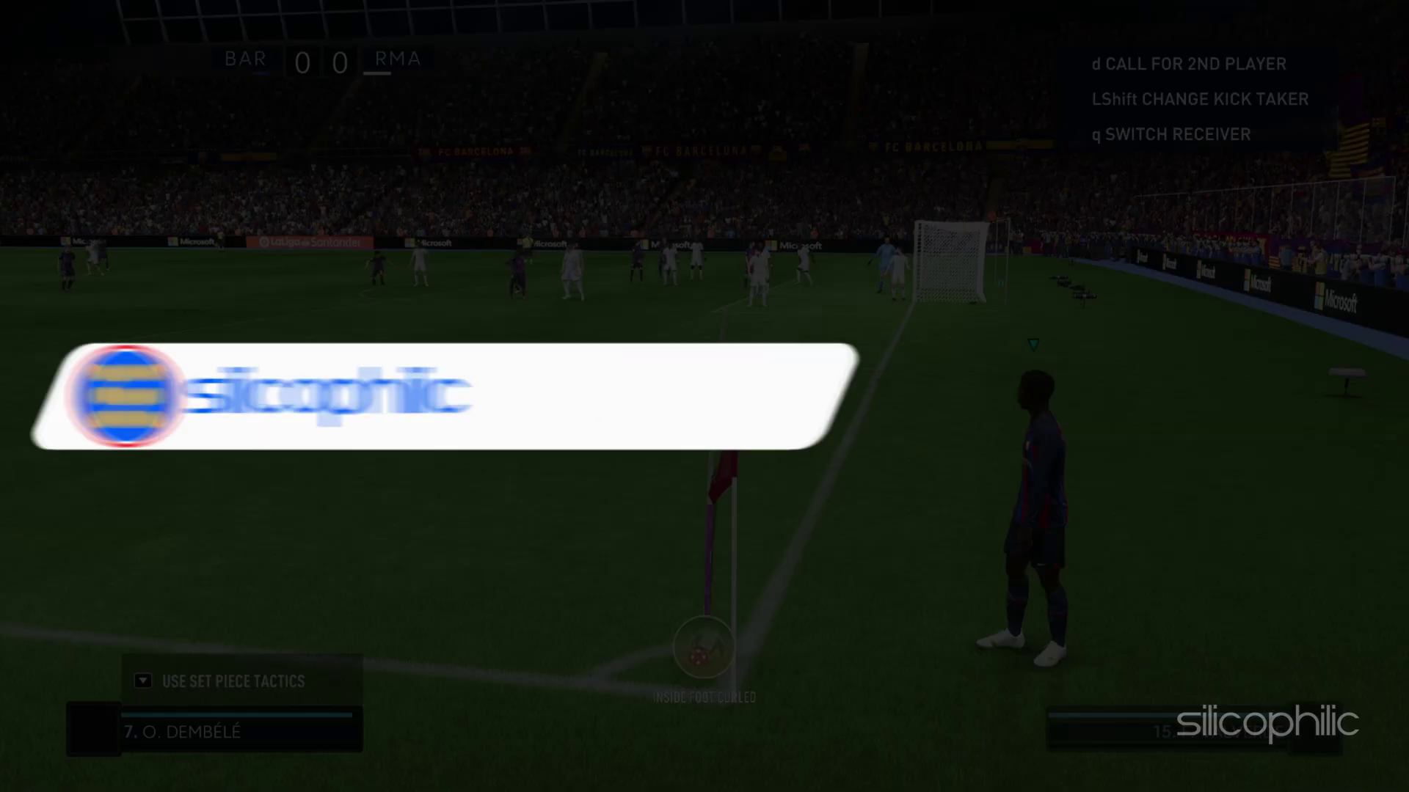